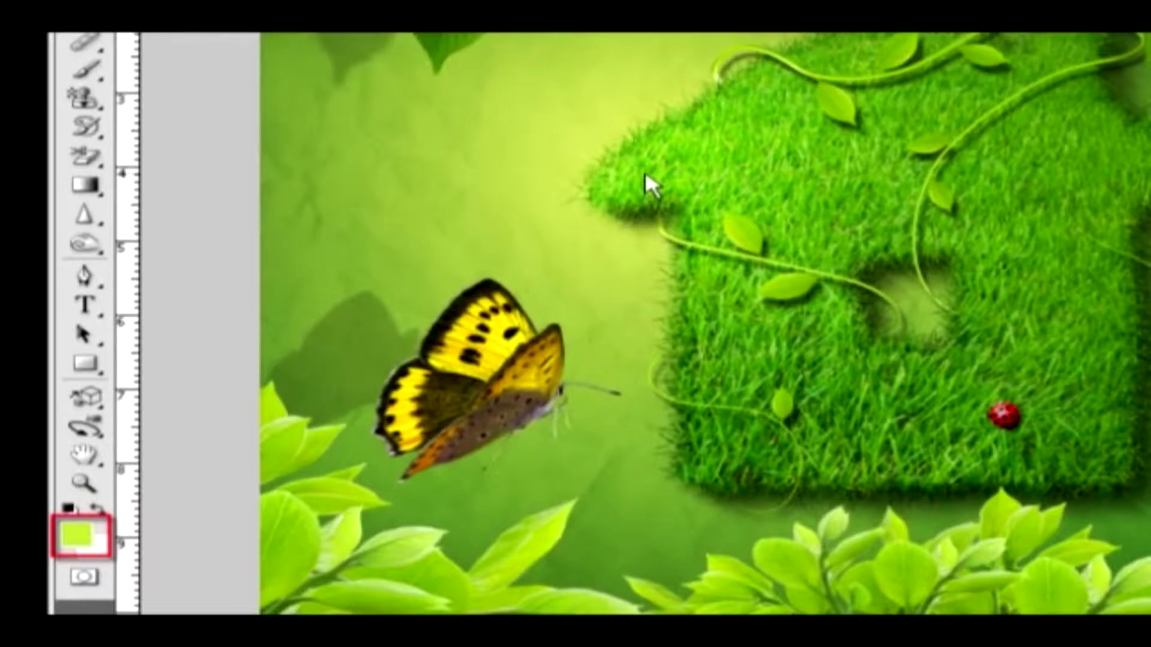
# Sample several foreground colors with the Eyedropper from the light green background, the yellow butterfly and other areas of the picture
pyautogui.click(482, 128)
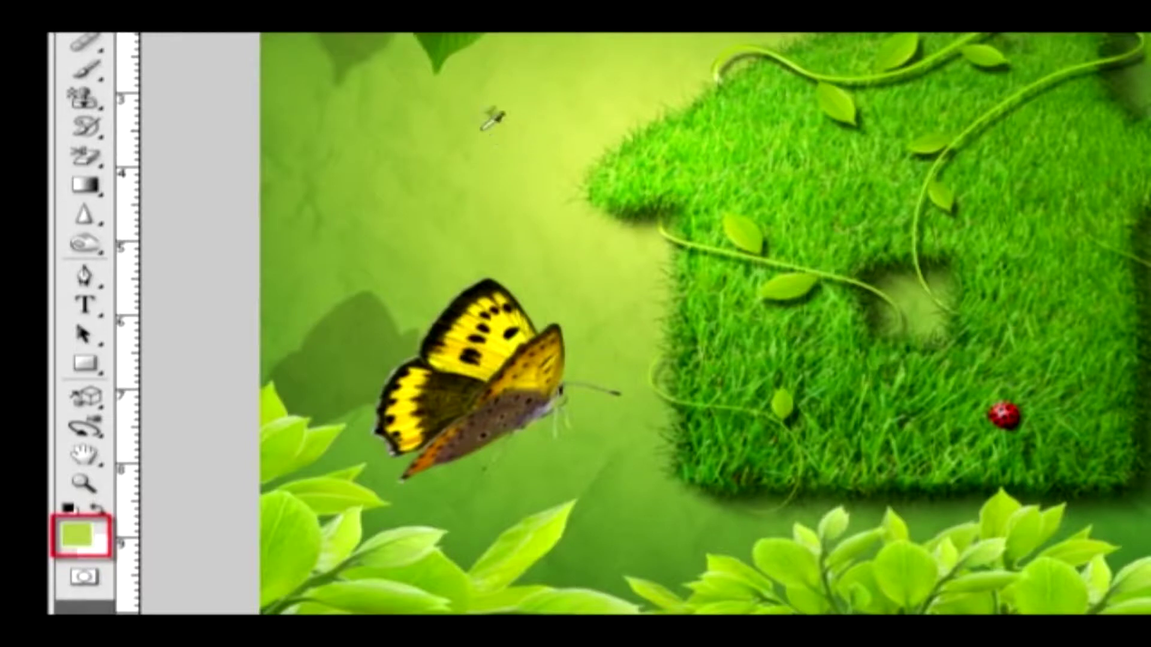
pyautogui.click(420, 219)
pyautogui.click(469, 335)
pyautogui.click(523, 378)
pyautogui.moveTo(541, 382); pyautogui.dragTo(1135, 471)
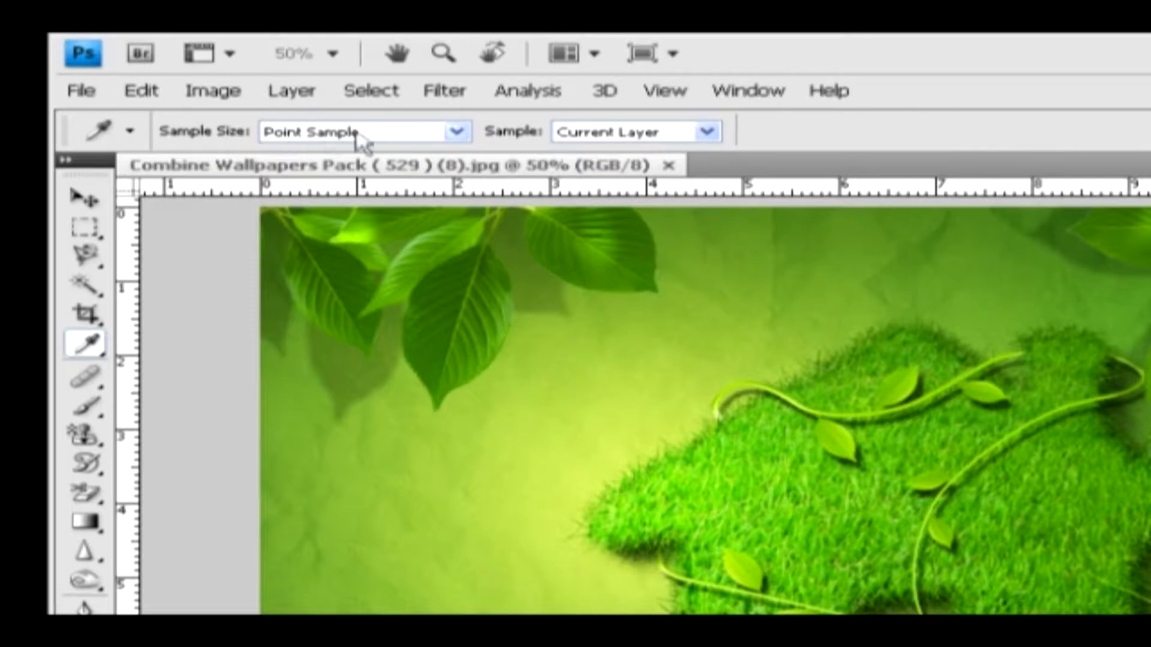
# Review the Eyedropper's sample size and sample layer options, keeping Point Sample and Current Layer
pyautogui.click(408, 131)
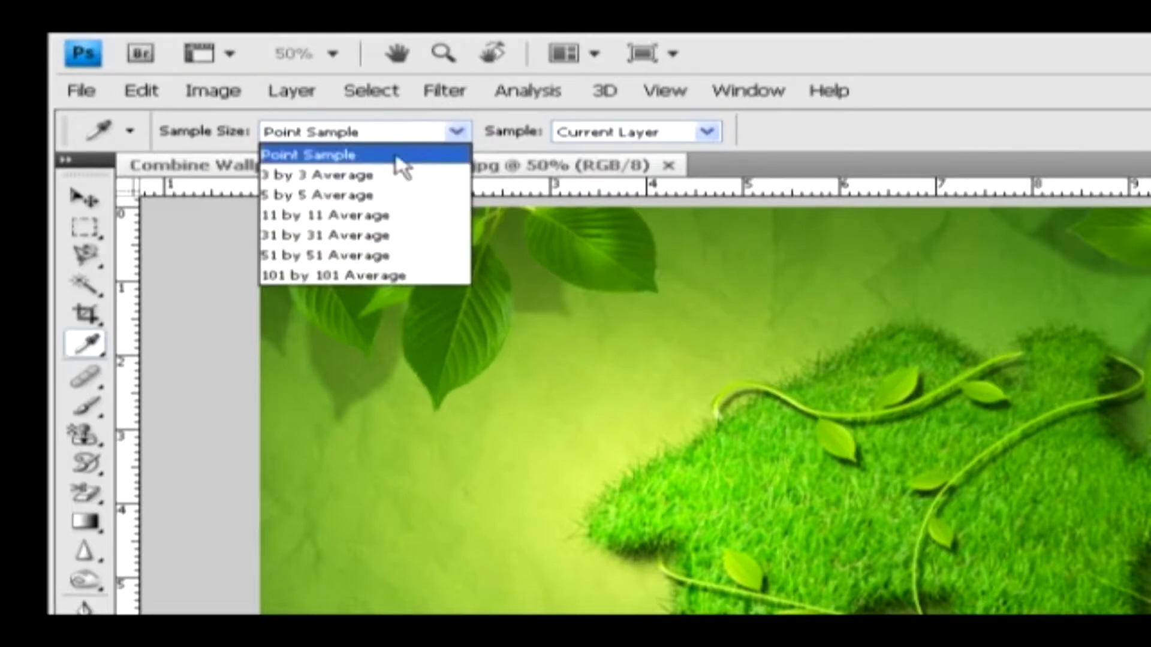
pyautogui.click(392, 276)
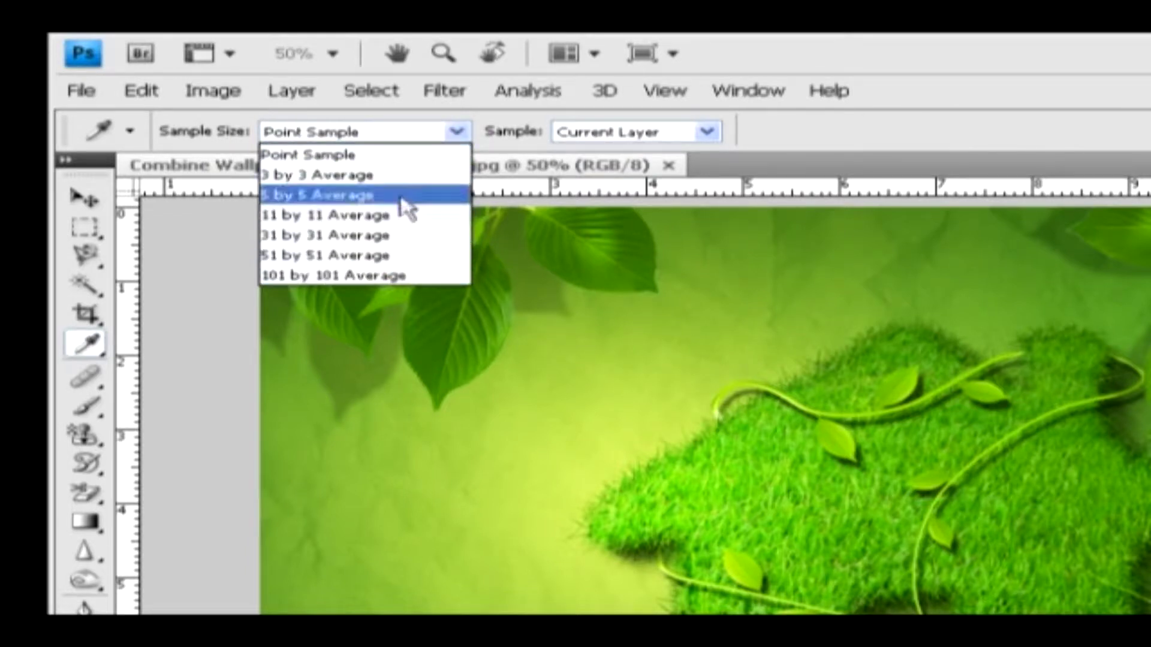
pyautogui.click(448, 157)
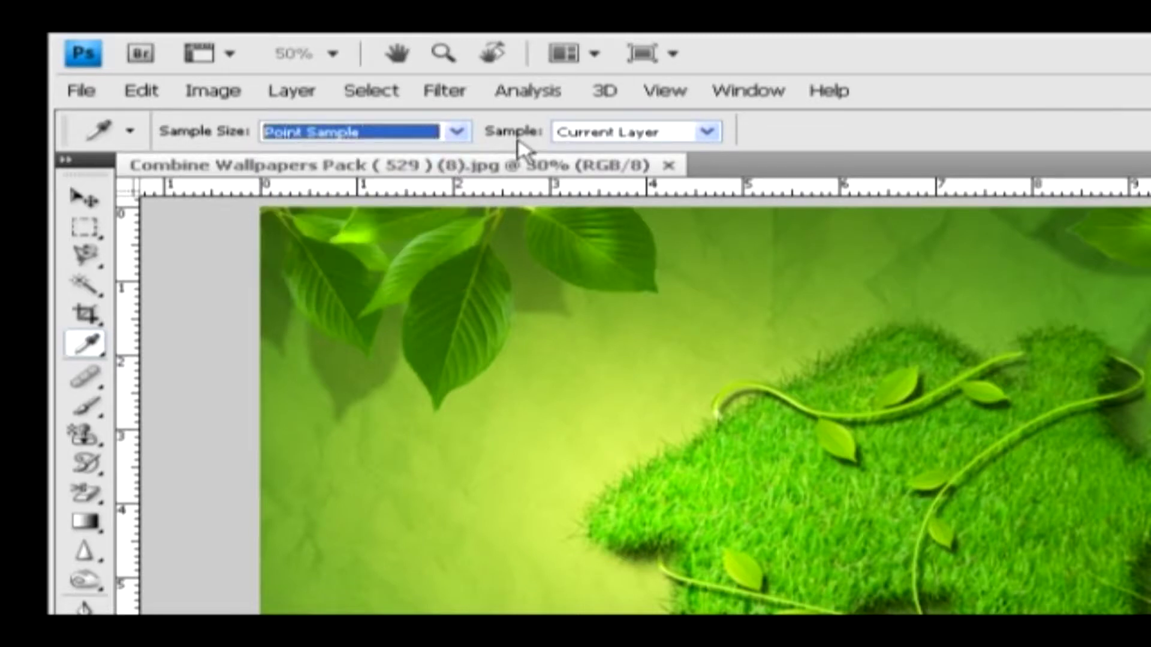
pyautogui.click(646, 133)
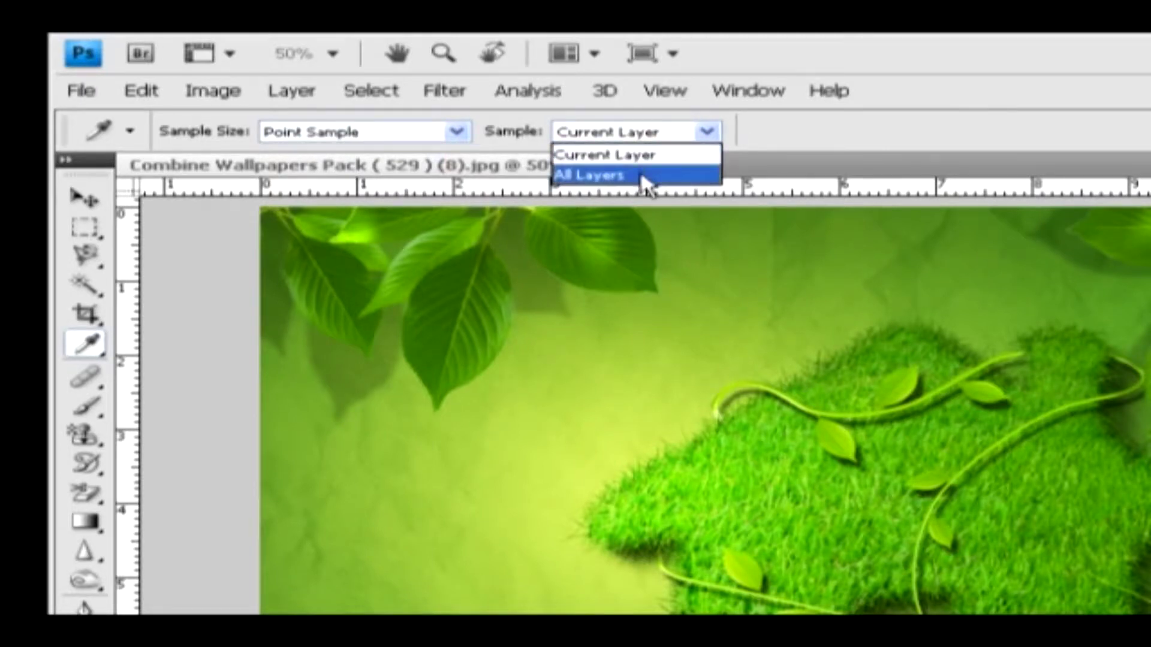
pyautogui.click(677, 155)
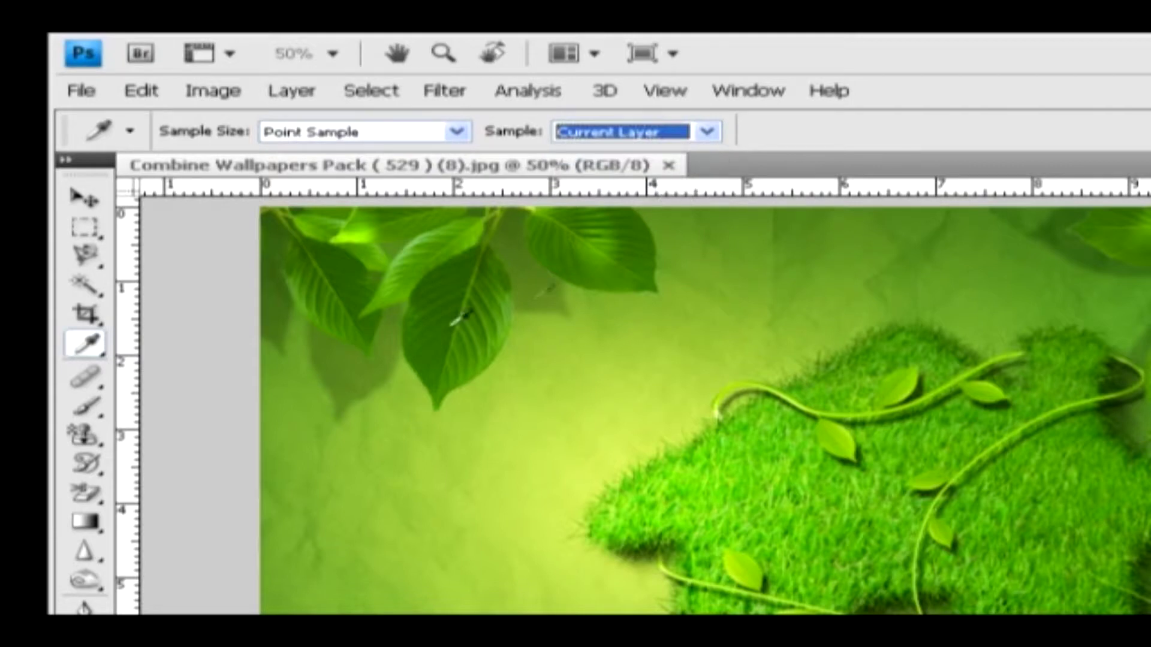
# Place four Color Sampler points on the light background, the grass house and the upper leaf, and reposition the third one
pyautogui.click(87, 354)
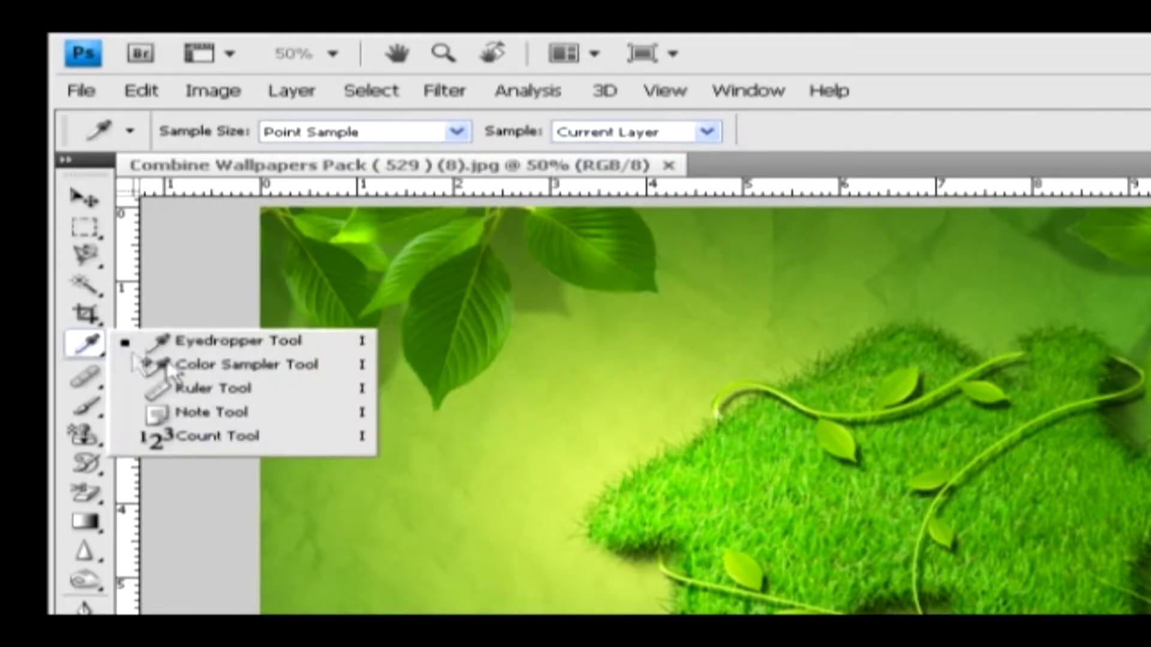
pyautogui.click(230, 364)
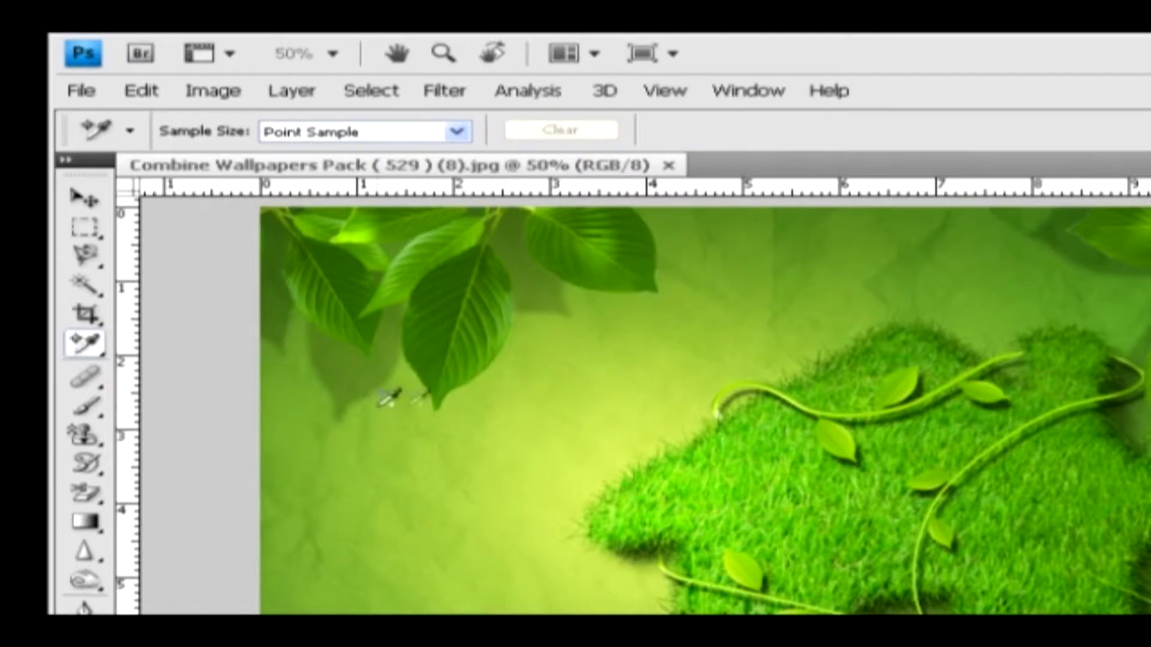
pyautogui.click(519, 431)
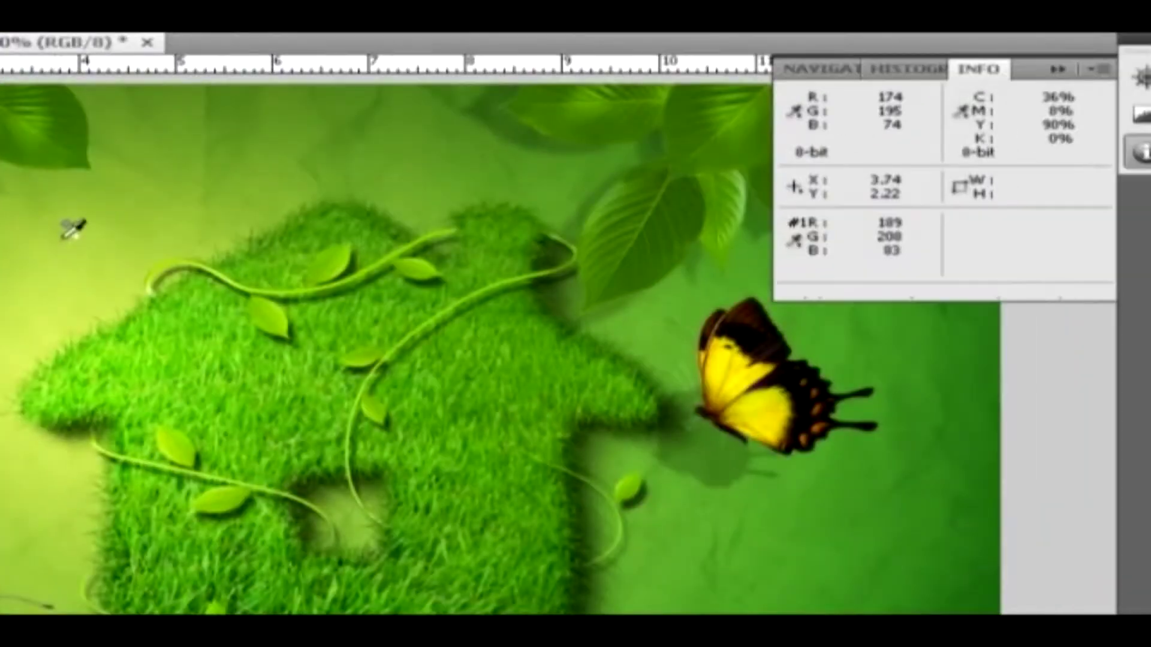
pyautogui.click(629, 362)
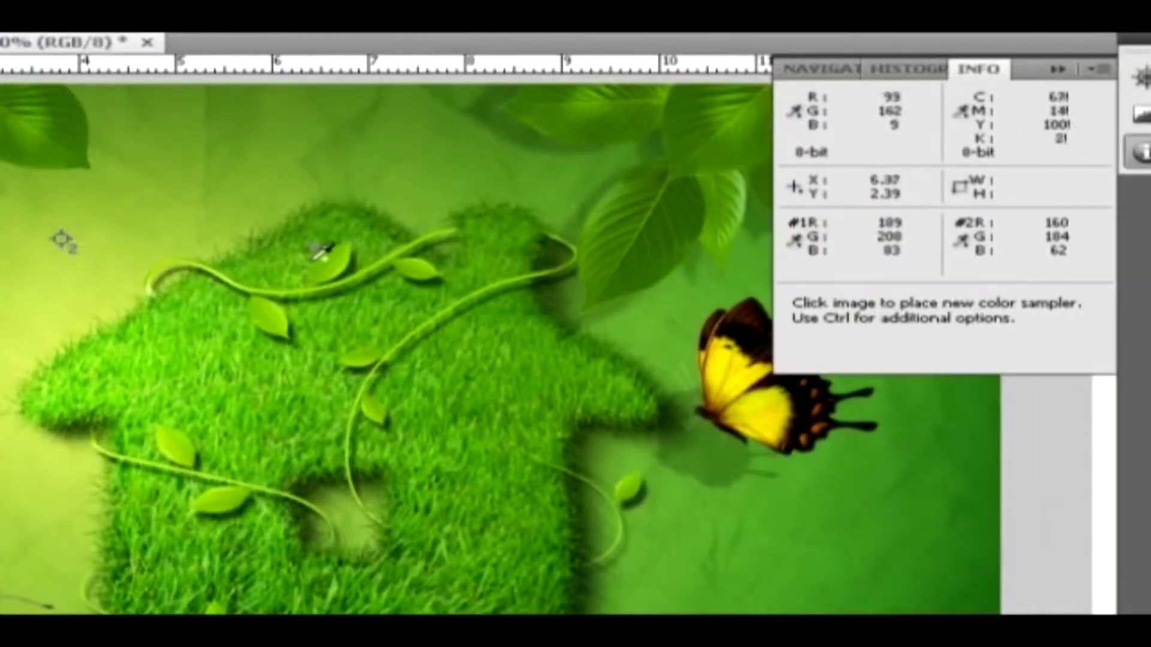
pyautogui.click(312, 262)
pyautogui.click(648, 266)
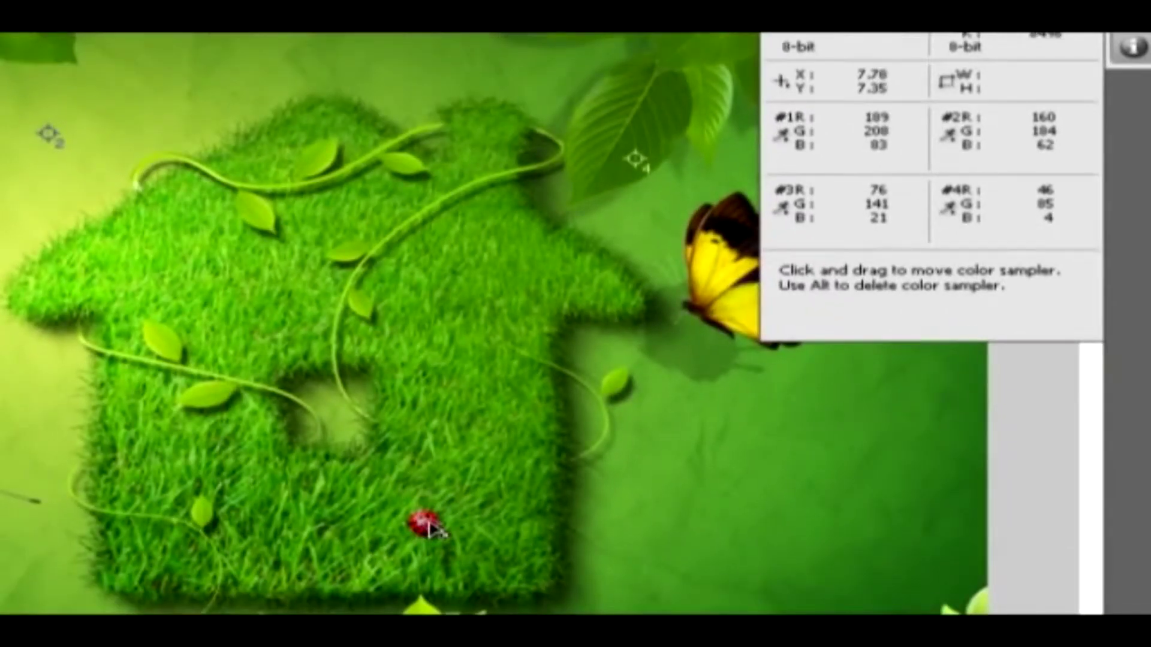
pyautogui.moveTo(429, 522); pyautogui.dragTo(429, 524)
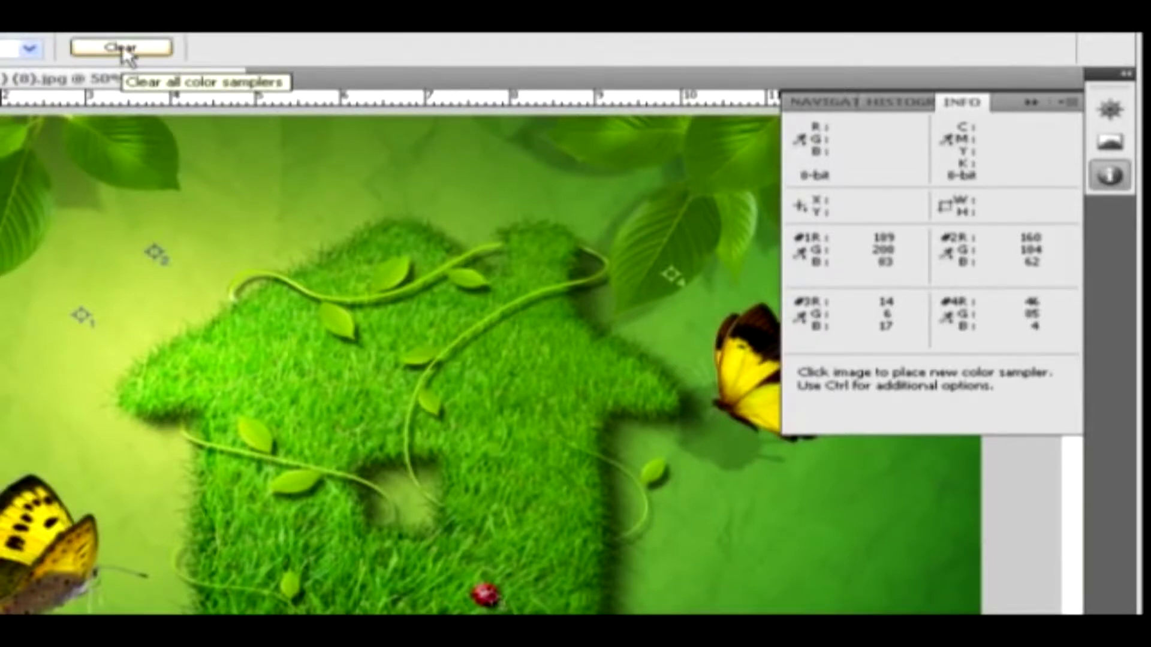
# Clear all color samplers from the image and undo the clearing
pyautogui.click(126, 54)
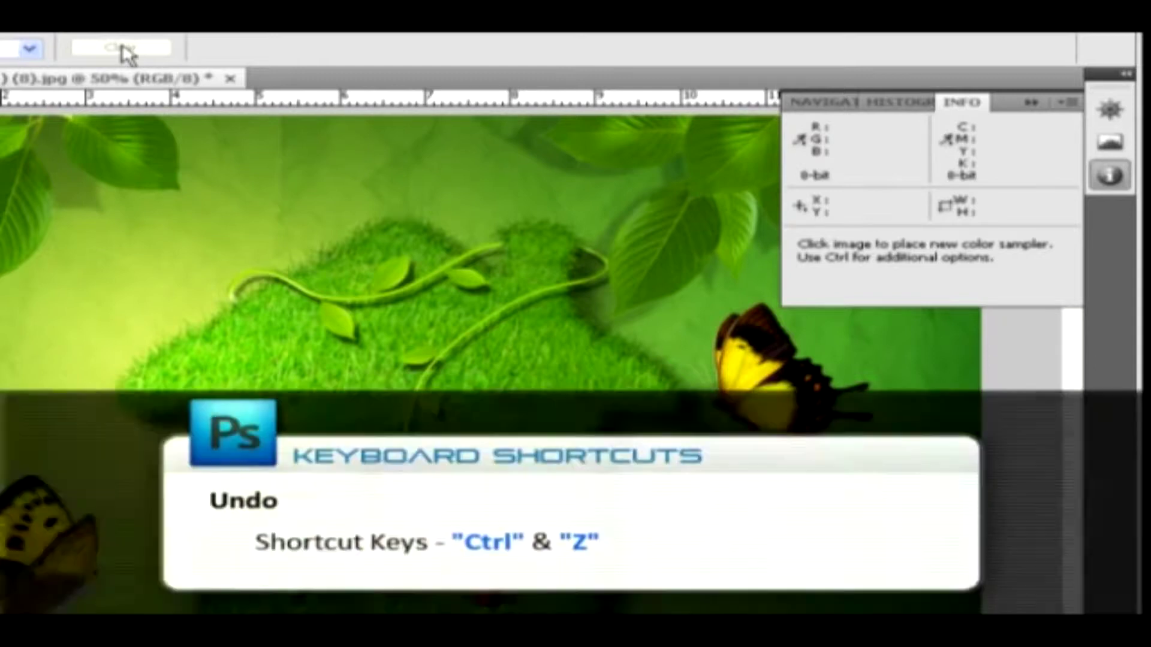
pyautogui.hotkey('ctrl', 'z')
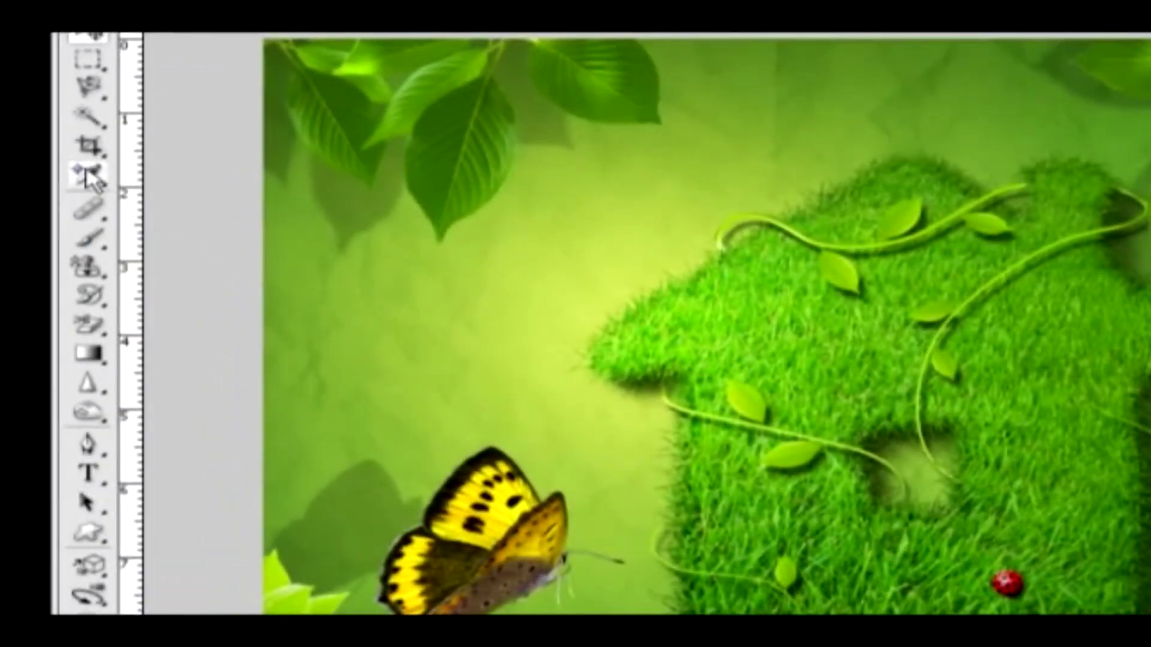
# Measure a diagonal distance rising across the grass house with the Ruler tool
pyautogui.moveTo(91, 176); pyautogui.dragTo(223, 232)
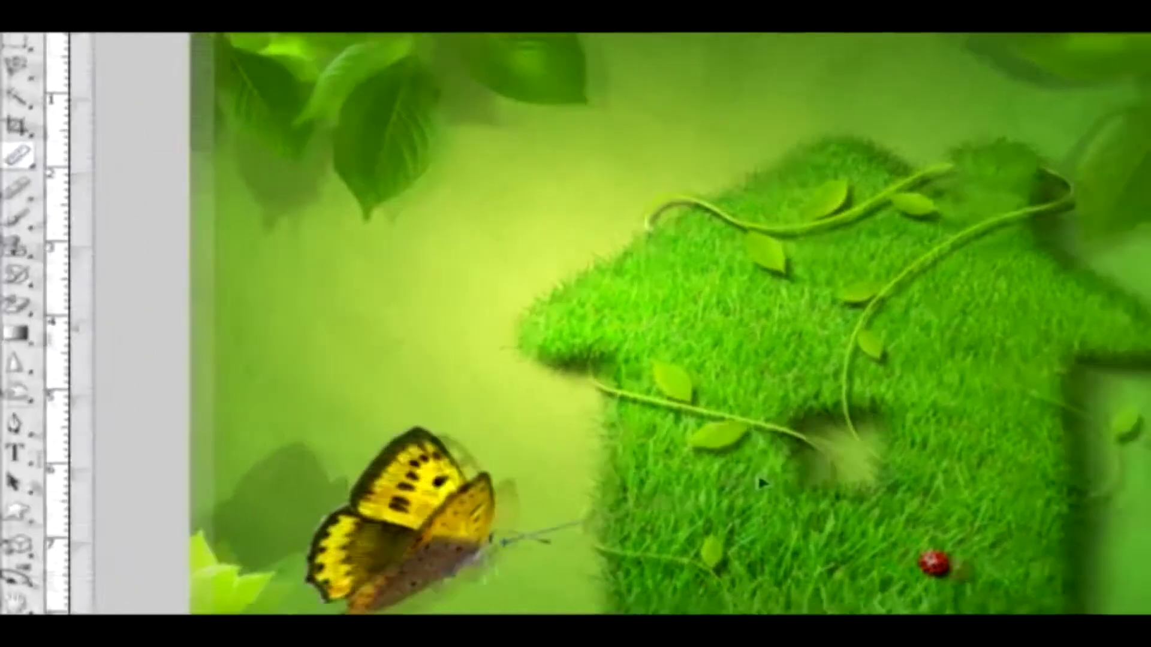
pyautogui.moveTo(762, 482); pyautogui.dragTo(932, 285)
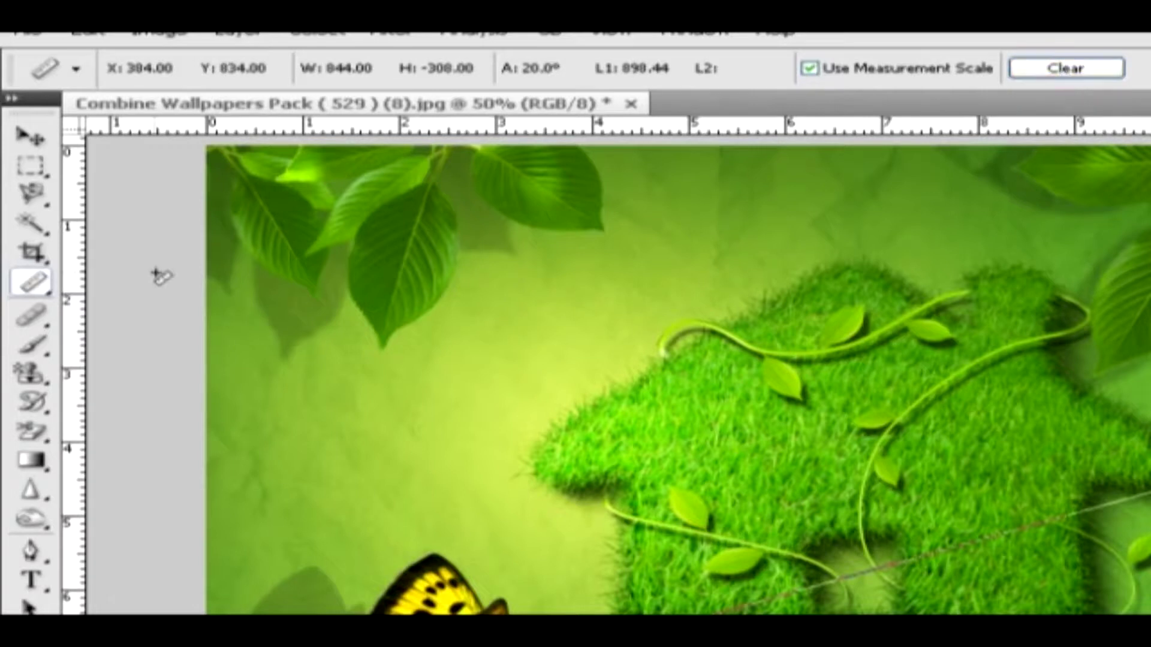
# Add a note reading "my home" in the house's window opening and move it up to the roof peak
pyautogui.click(38, 284)
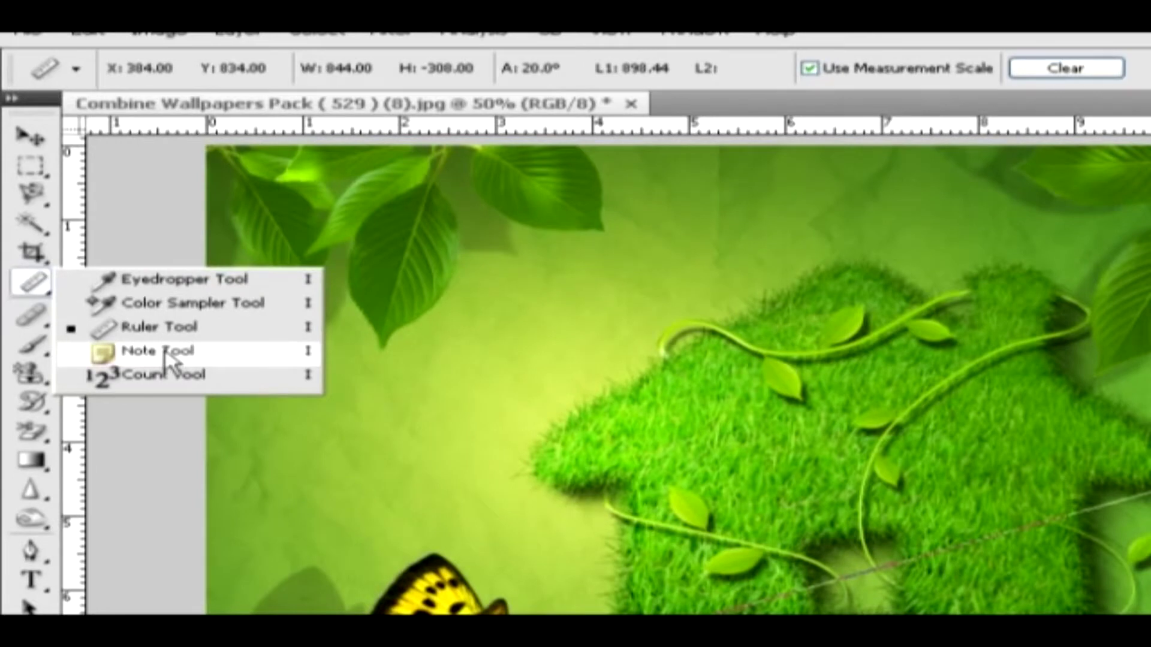
pyautogui.click(165, 351)
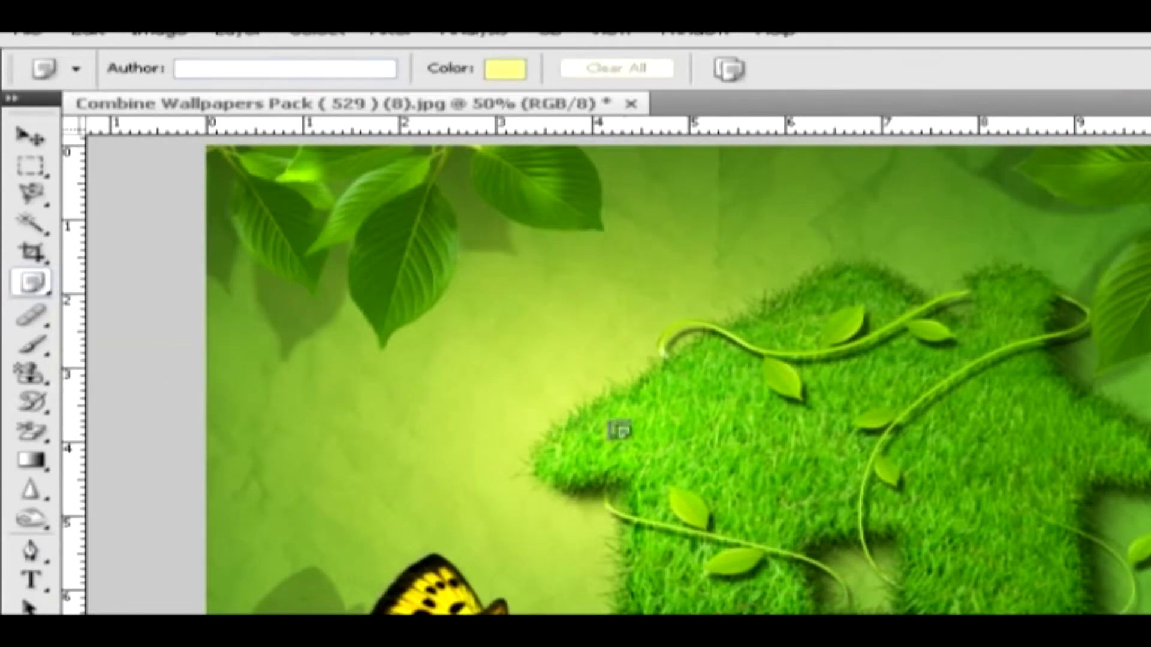
pyautogui.click(859, 575)
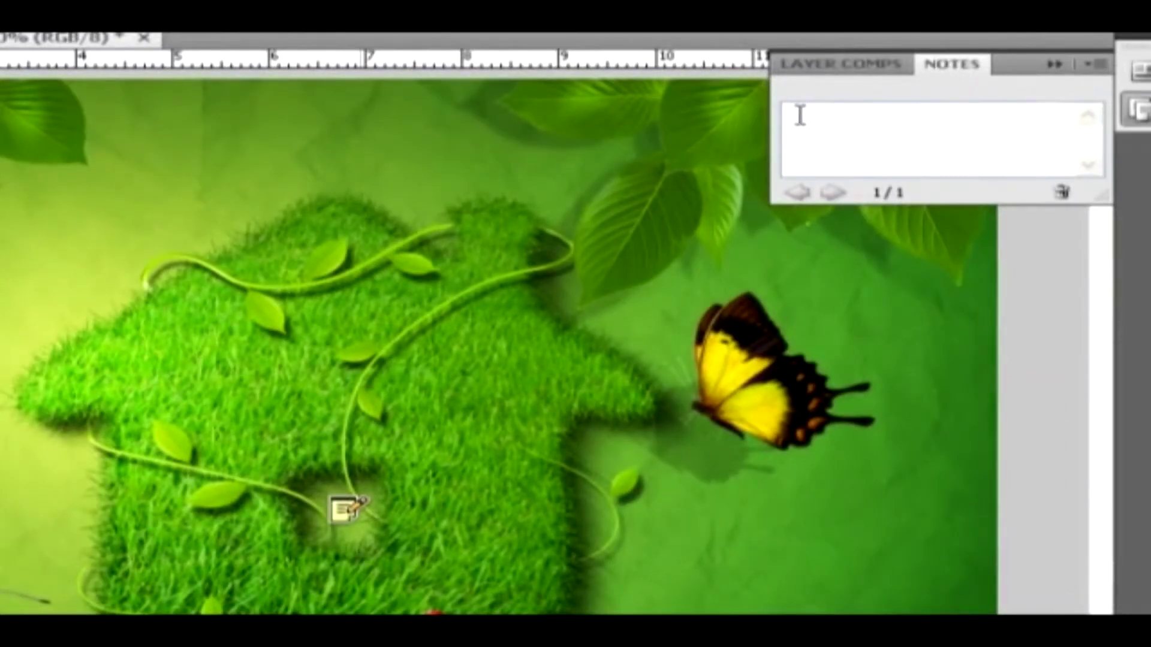
pyautogui.write('ry home')
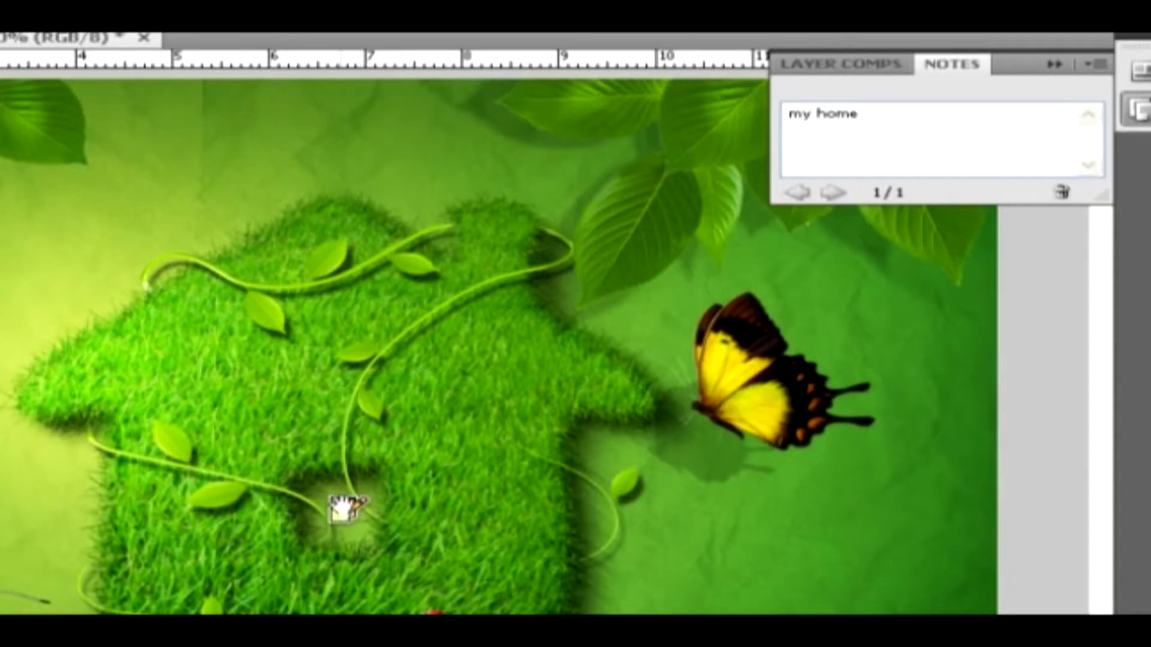
pyautogui.moveTo(343, 509); pyautogui.dragTo(337, 208)
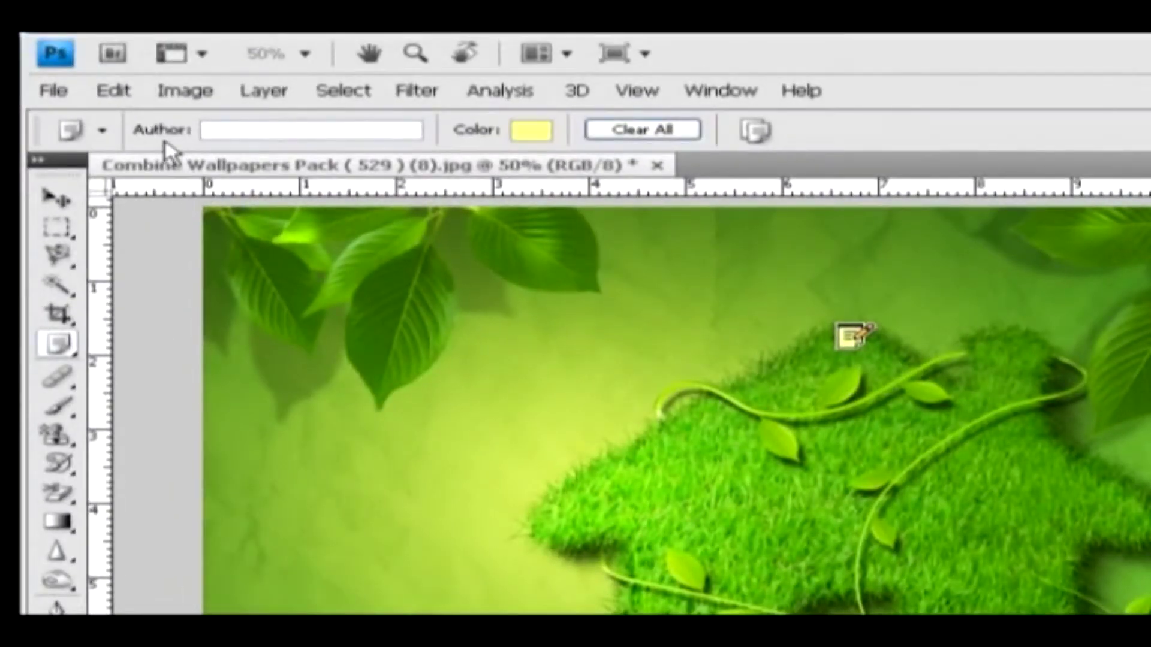
# Set the note's author to "adobe" and change its color to a fully saturated red
pyautogui.click(225, 130)
pyautogui.write('adobe')
pyautogui.click(531, 133)
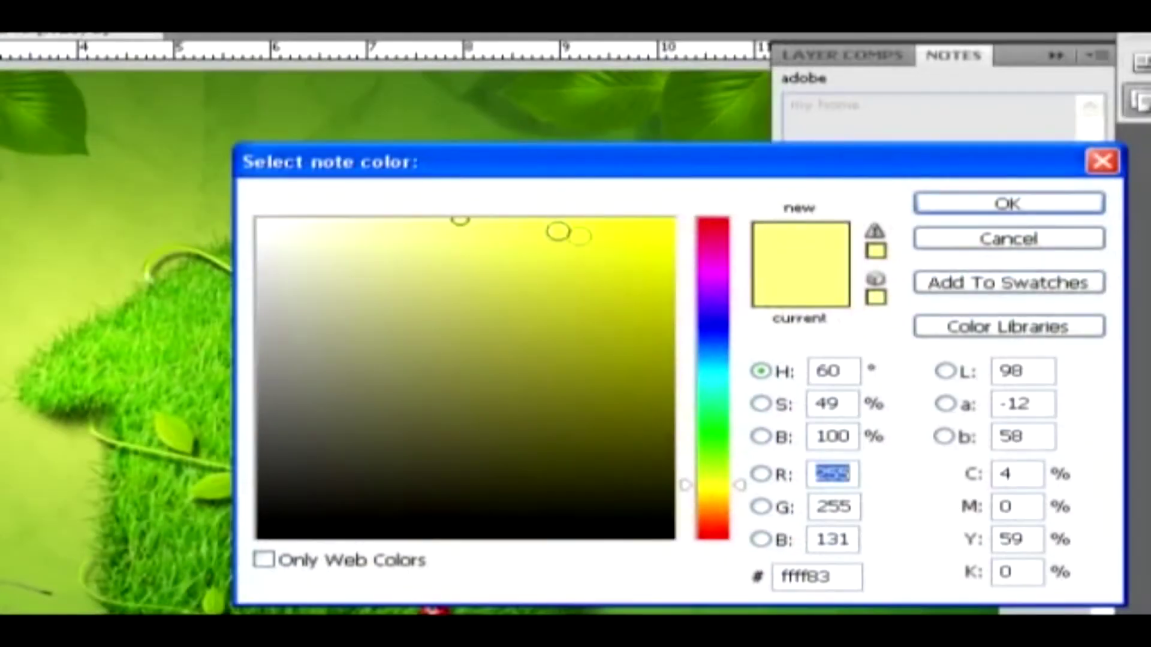
pyautogui.moveTo(735, 252); pyautogui.dragTo(727, 218)
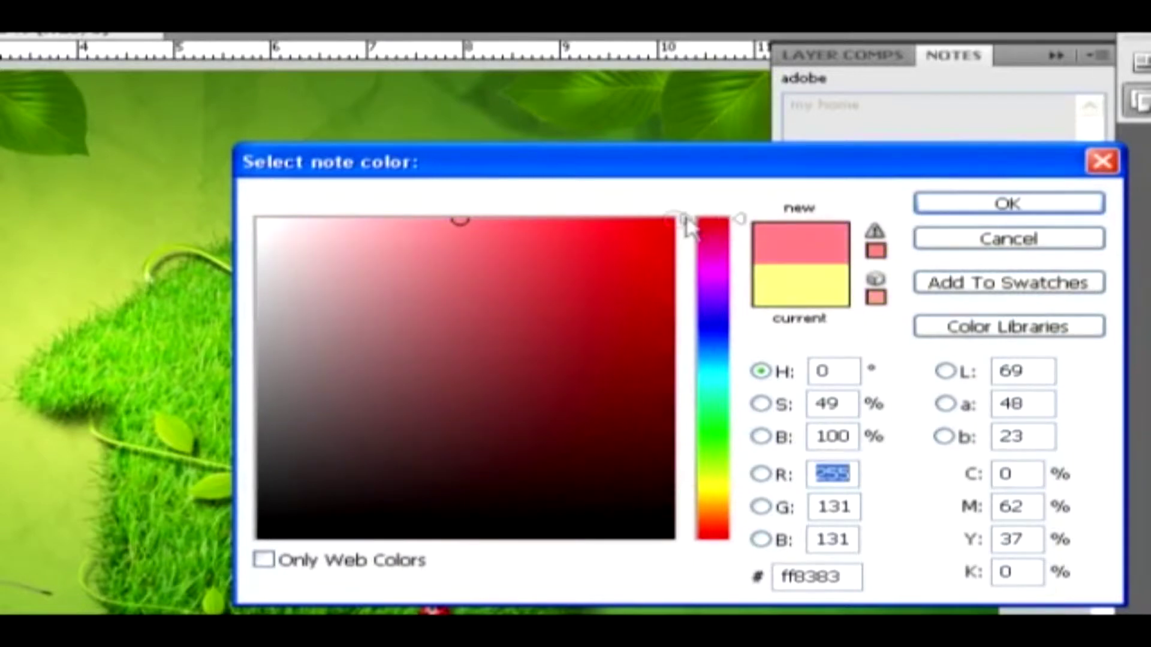
pyautogui.click(670, 219)
pyautogui.click(674, 218)
pyautogui.click(937, 209)
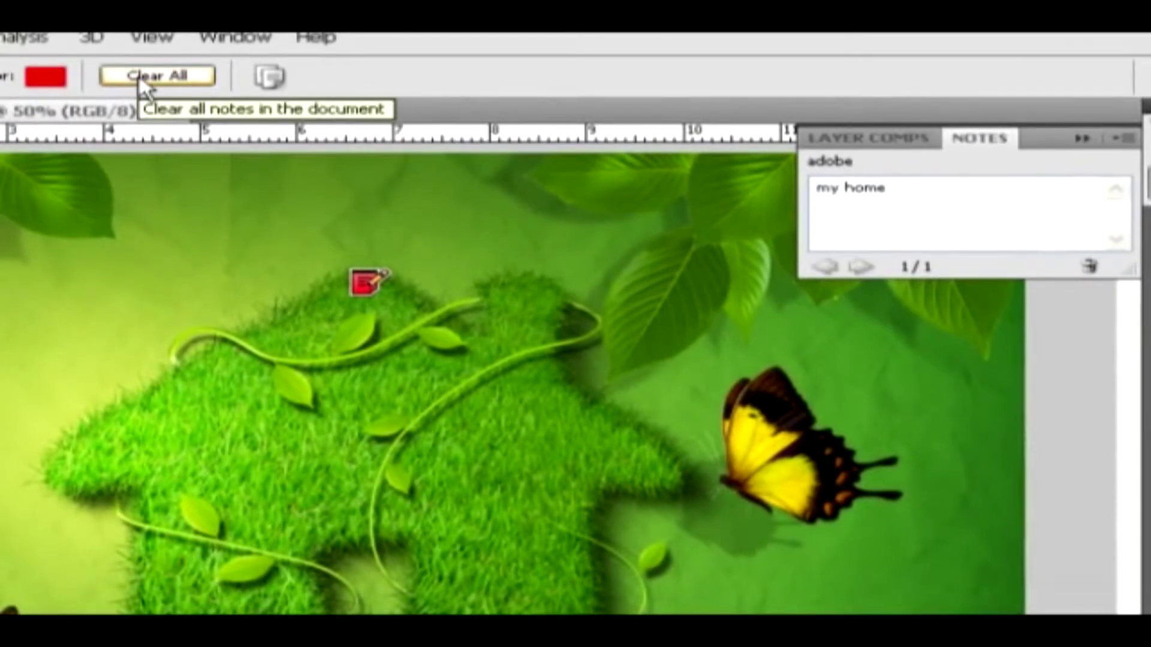
# Start deleting all notes but cancel, and hide the Notes panel and reopen it from the note on the roof
pyautogui.click(141, 79)
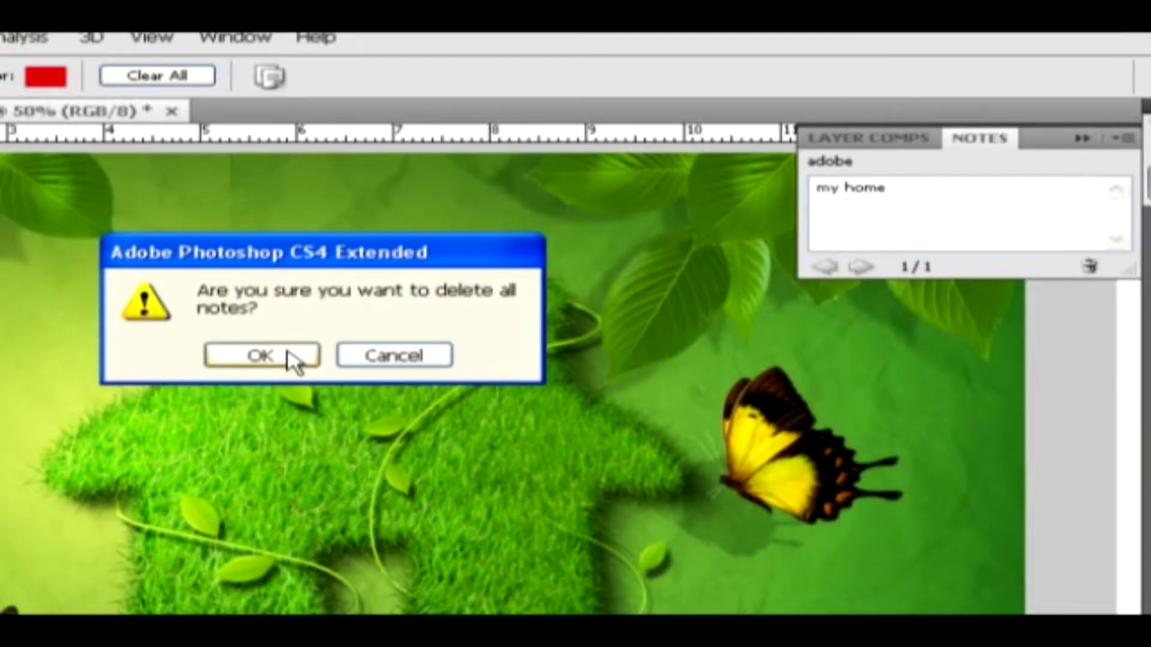
pyautogui.click(391, 360)
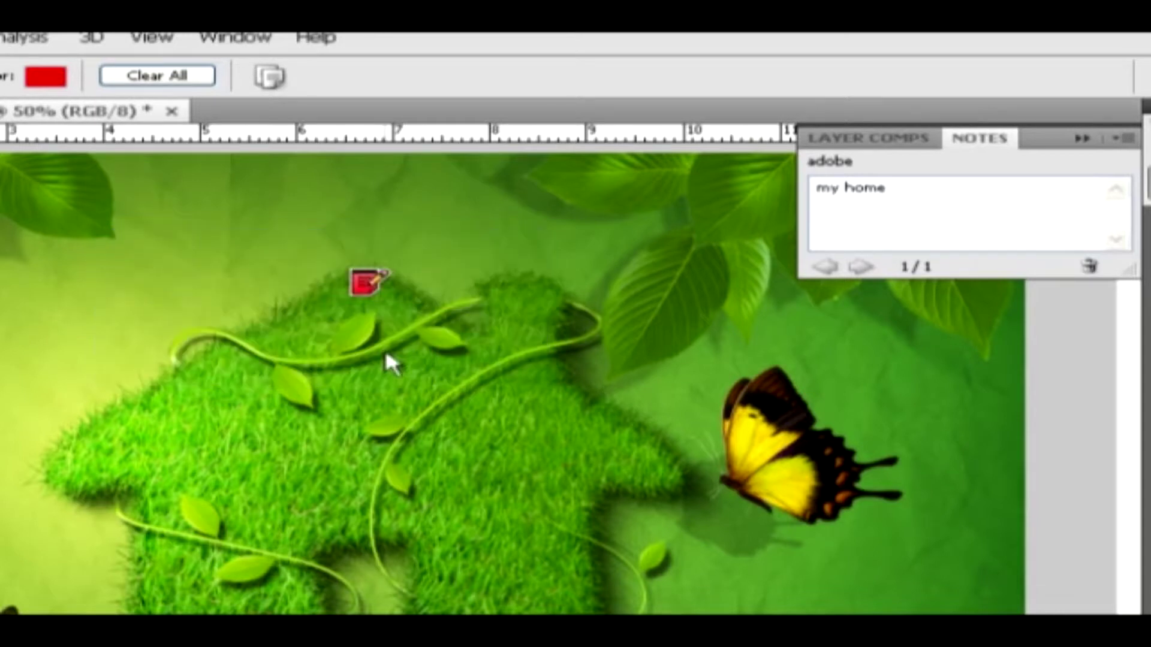
pyautogui.click(268, 79)
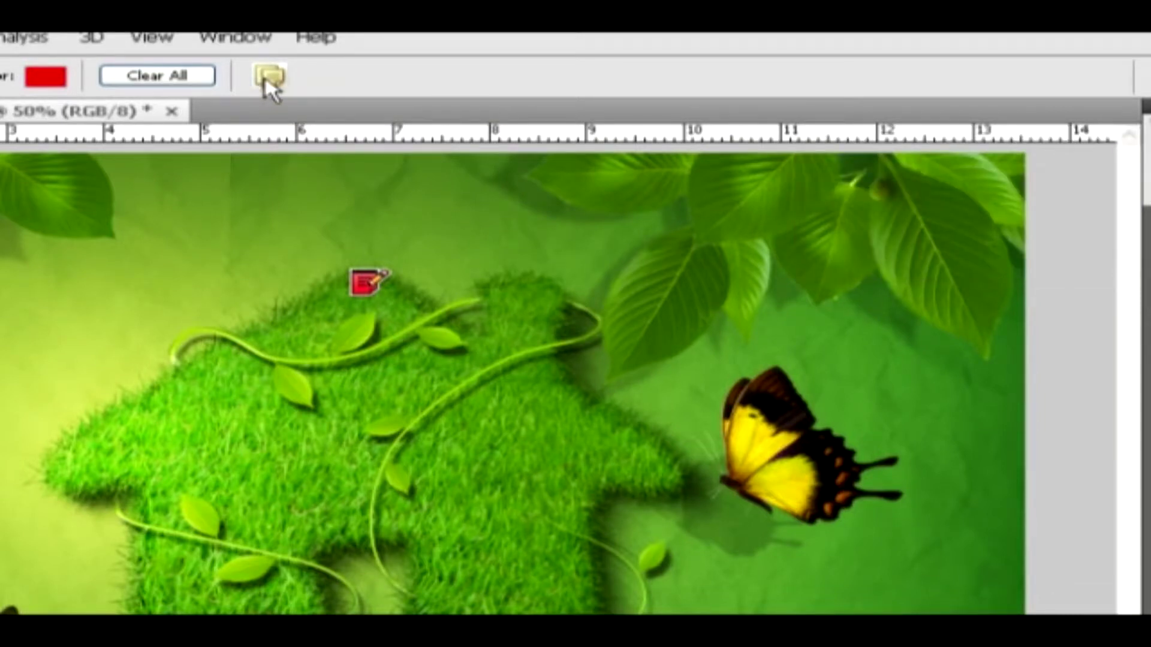
pyautogui.doubleClick(361, 279)
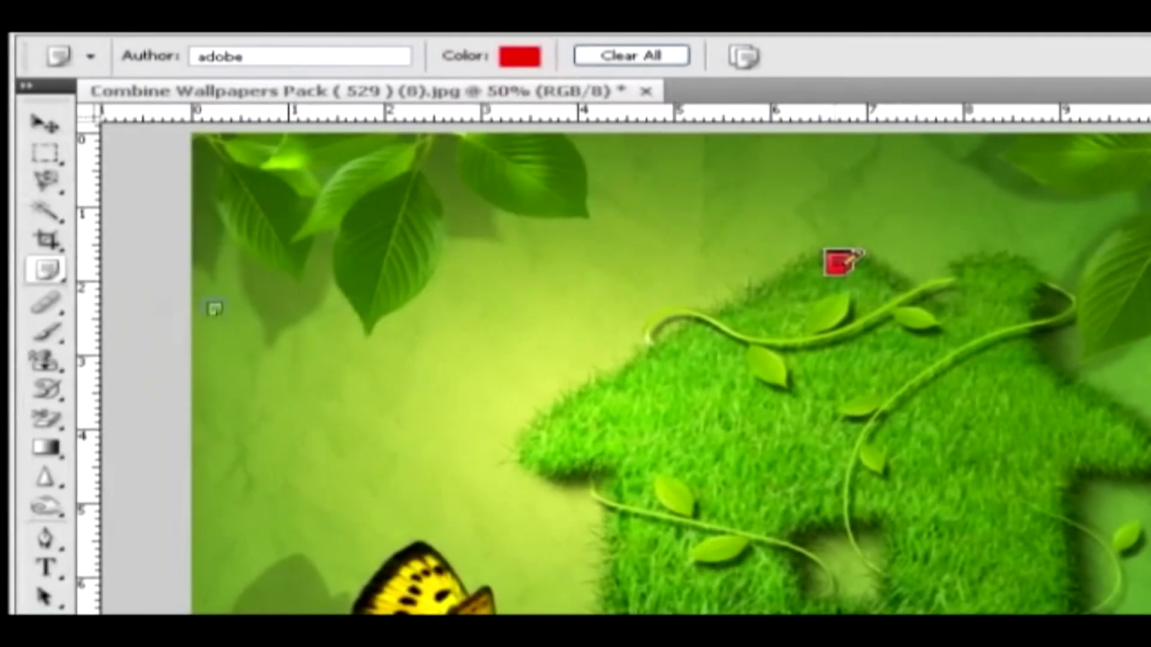
# Place Count tool markers on objects in the picture, including the lower butterfly, the house window and the ladybug
pyautogui.rightClick(48, 272)
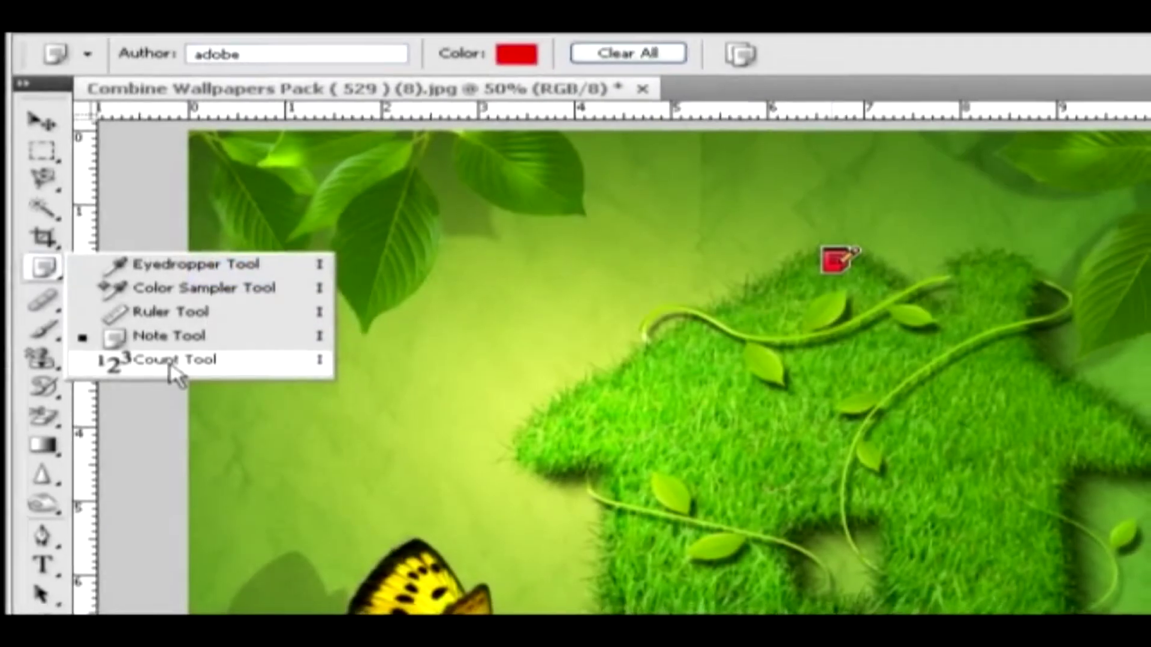
pyautogui.click(179, 363)
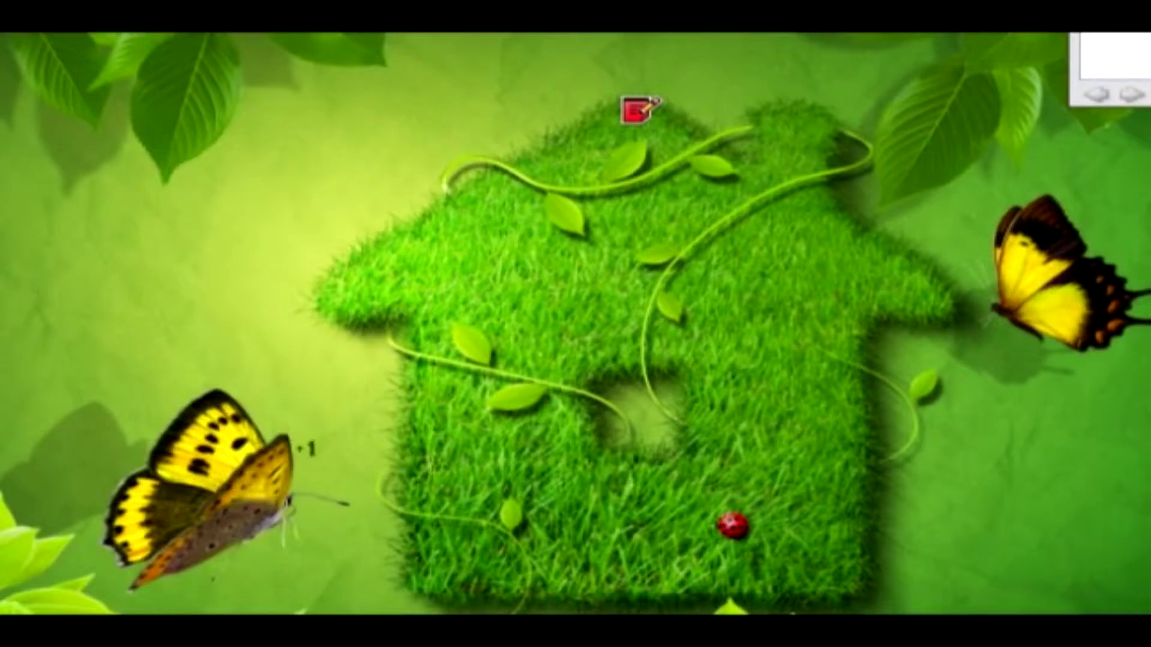
pyautogui.click(274, 479)
pyautogui.click(614, 415)
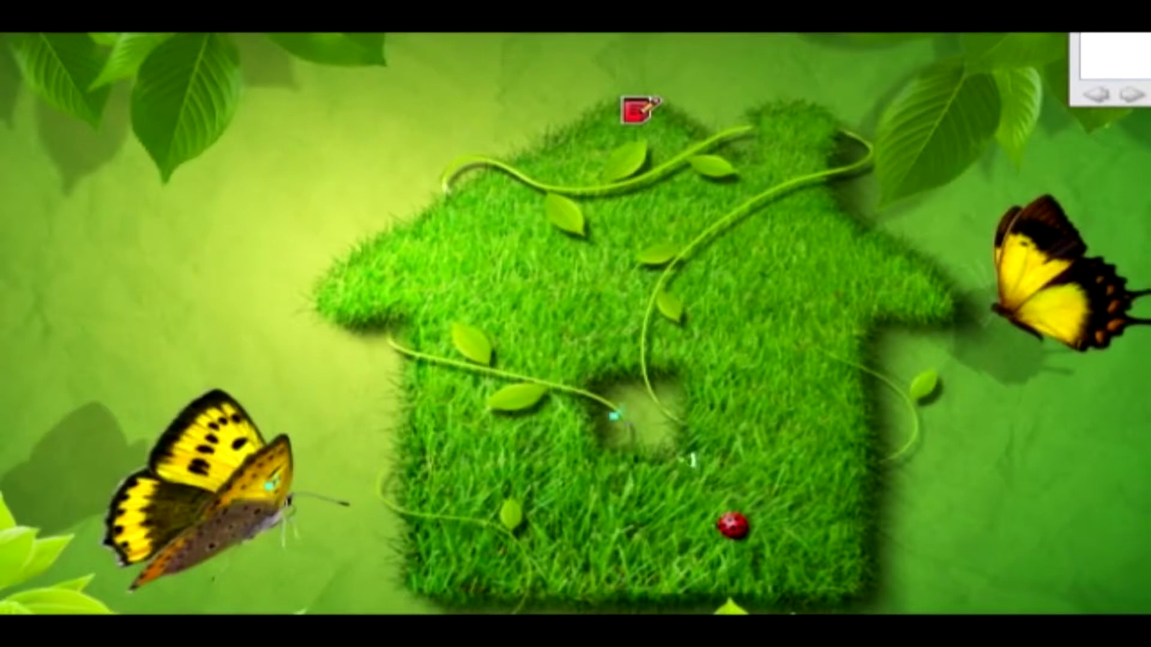
pyautogui.click(727, 518)
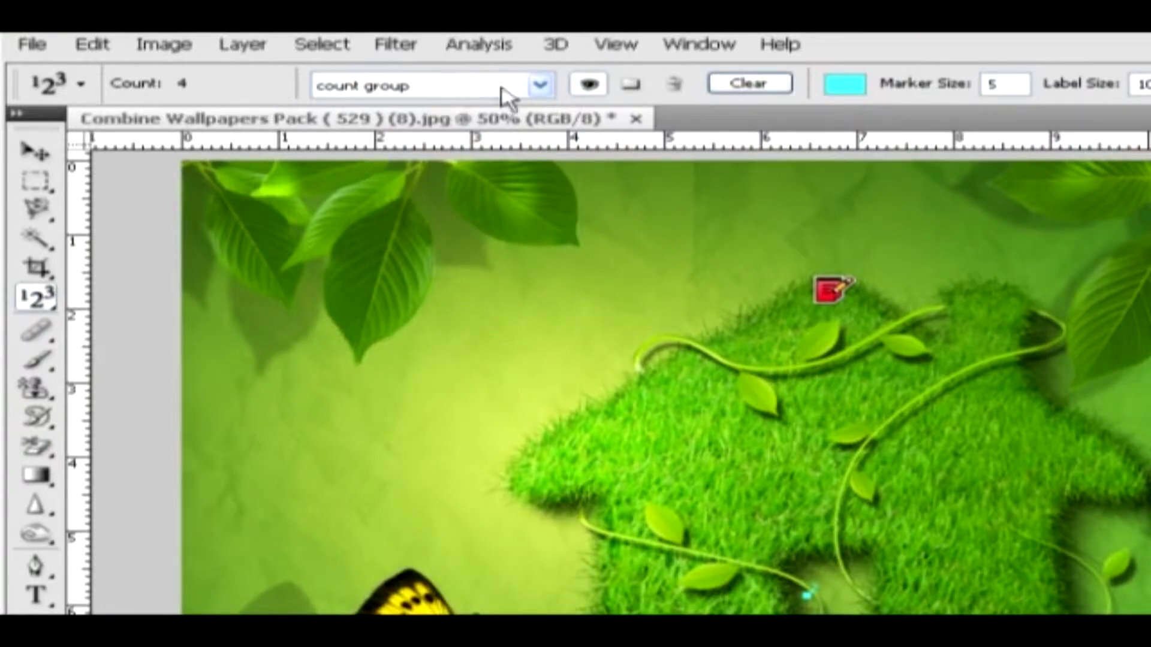
# Rename the count group to "doc 1"
pyautogui.click(539, 87)
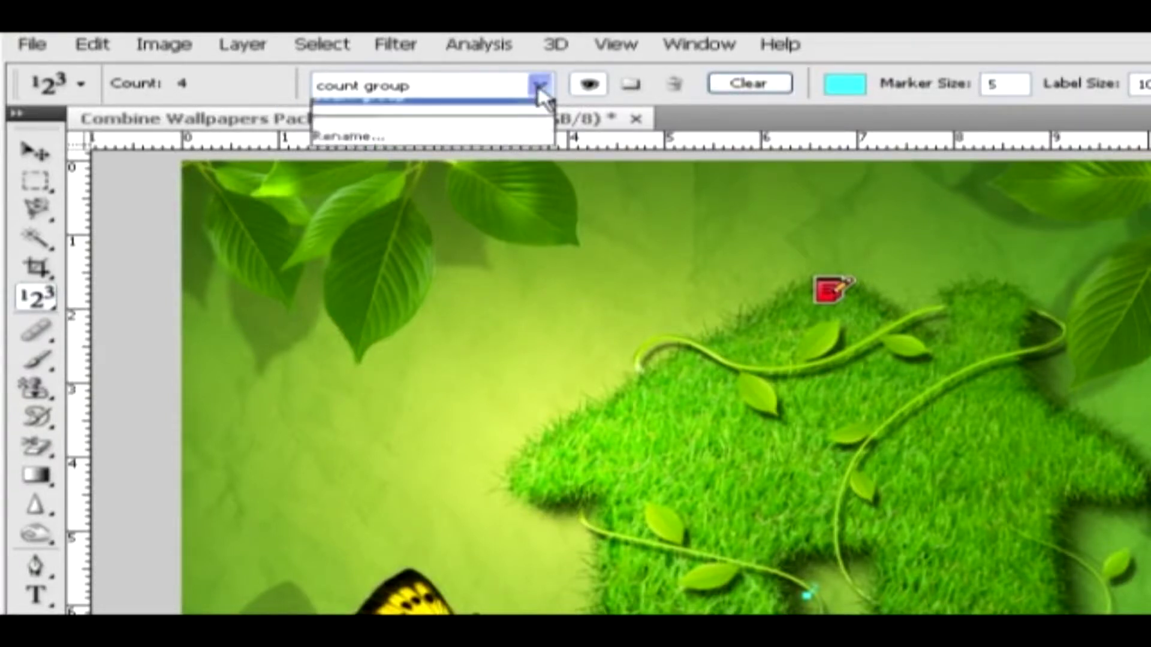
pyautogui.click(502, 153)
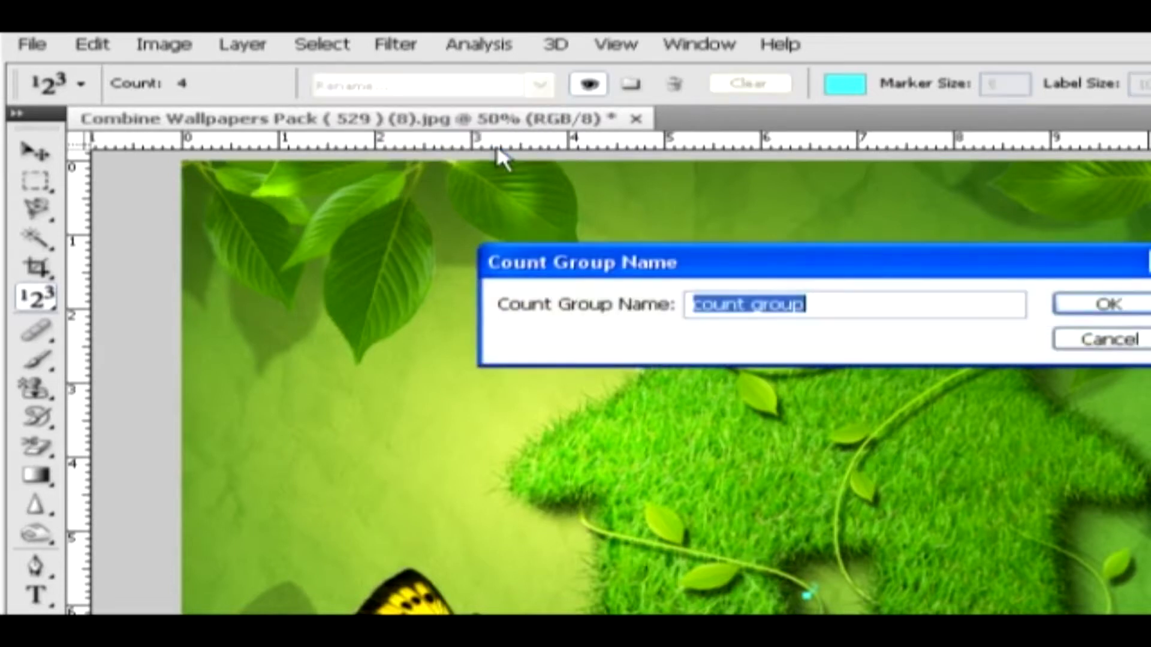
pyautogui.write('d')
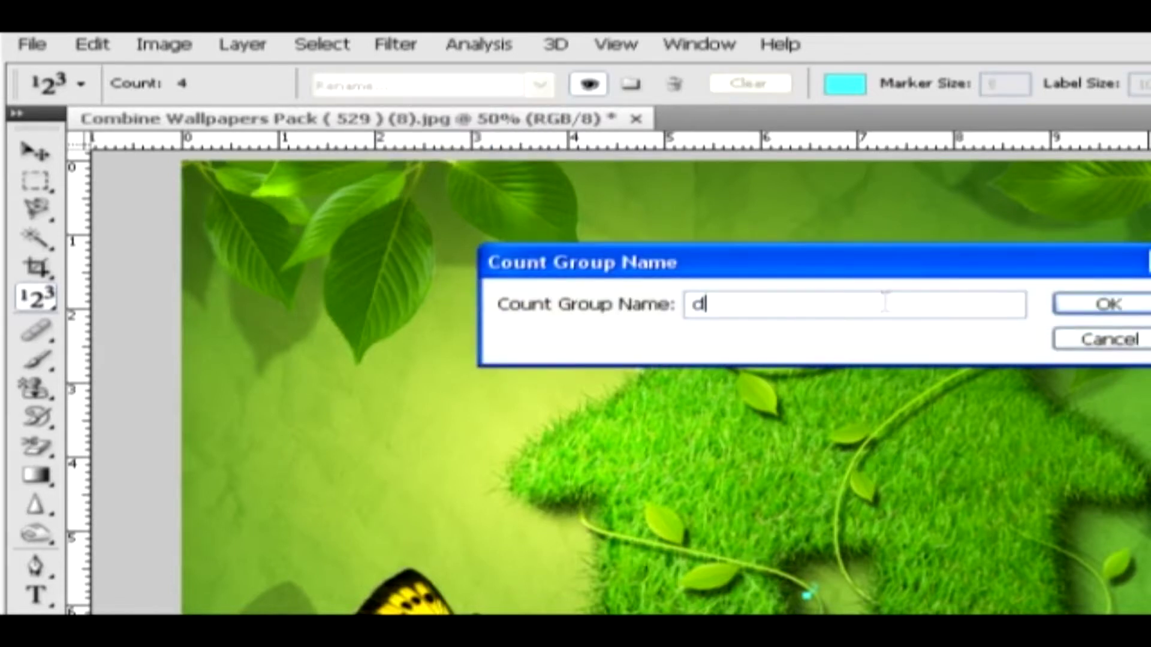
pyautogui.write('oc 1')
pyautogui.click(1097, 306)
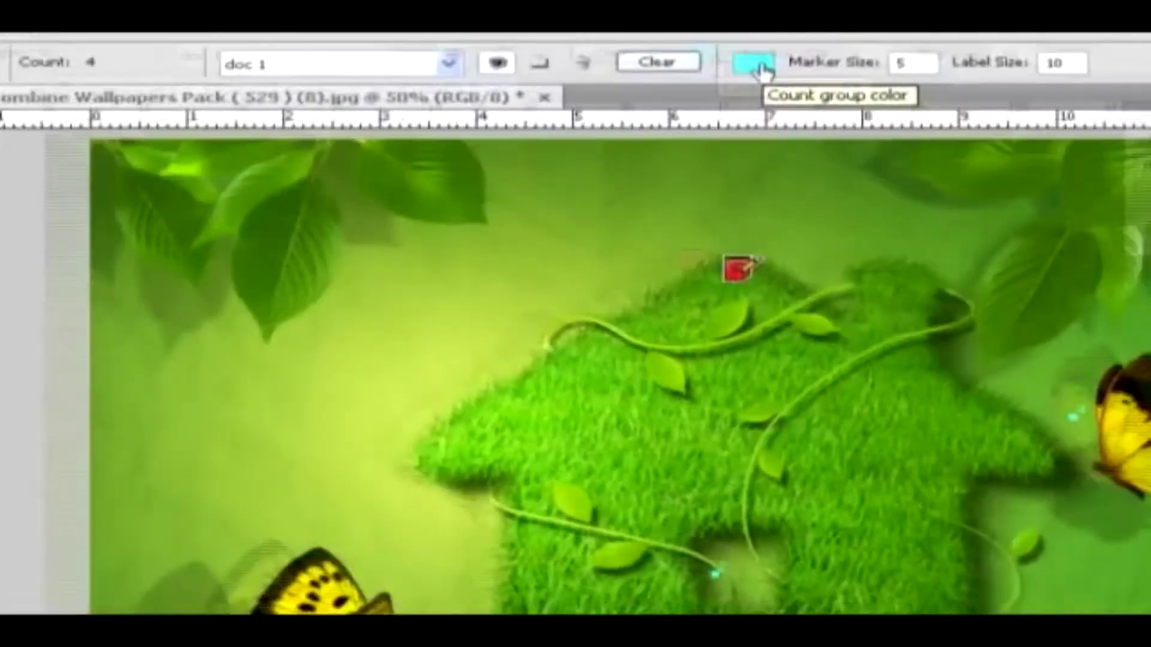
# Change the count group color to fully saturated red, ff0000
pyautogui.click(855, 93)
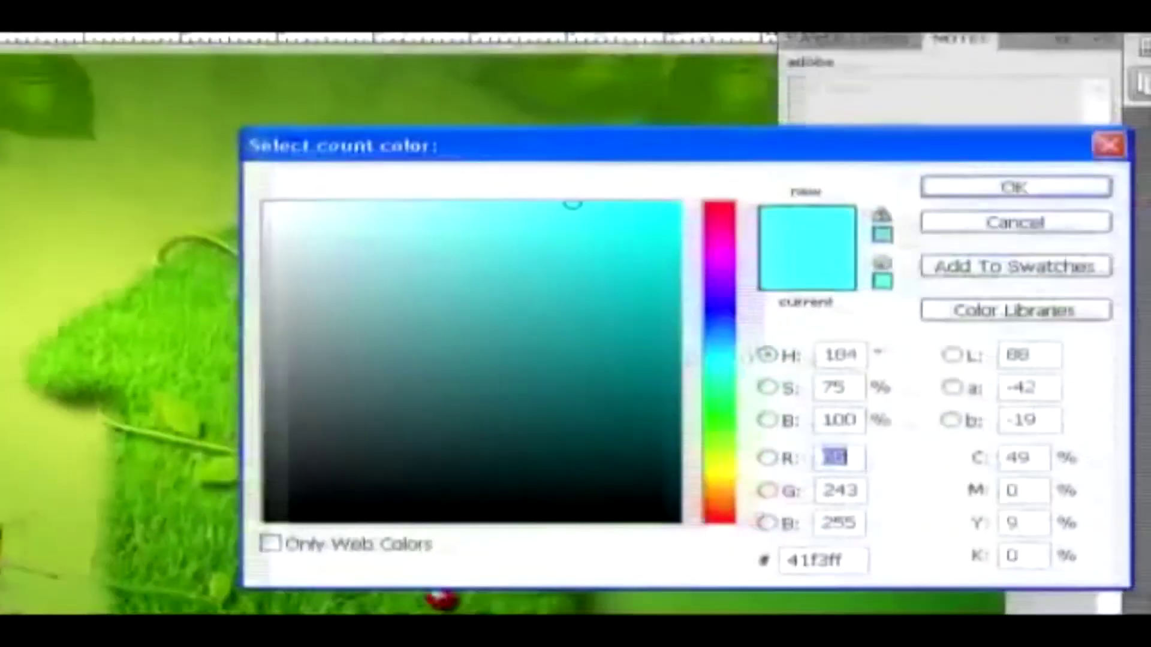
pyautogui.moveTo(682, 209); pyautogui.dragTo(711, 198)
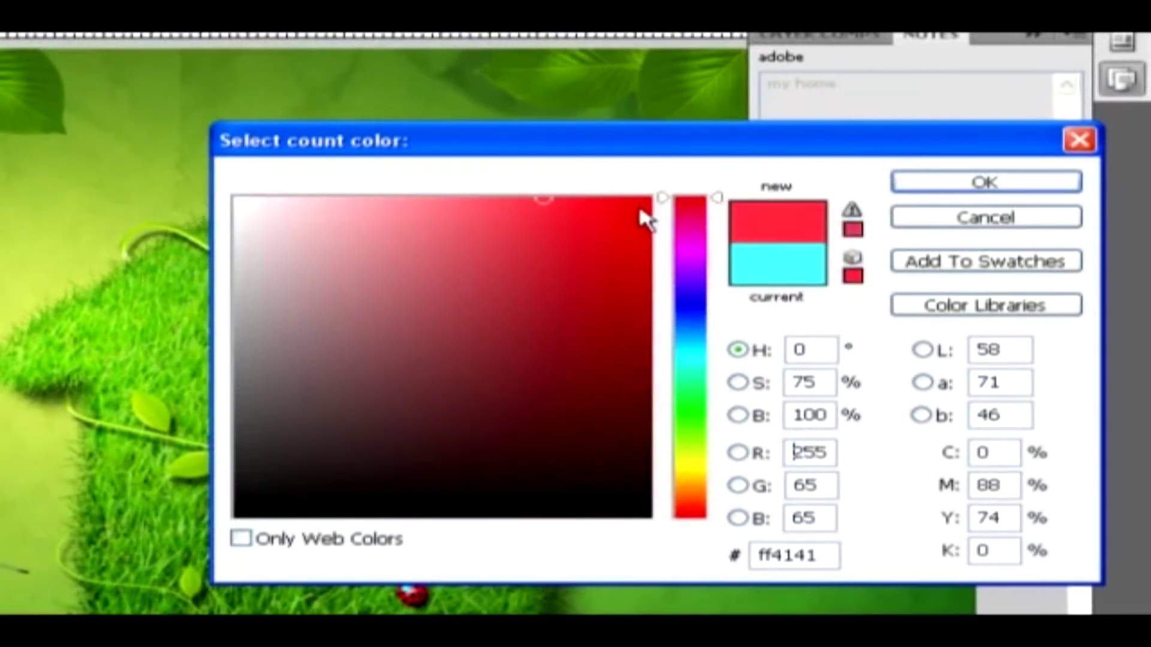
pyautogui.moveTo(642, 218); pyautogui.dragTo(672, 181)
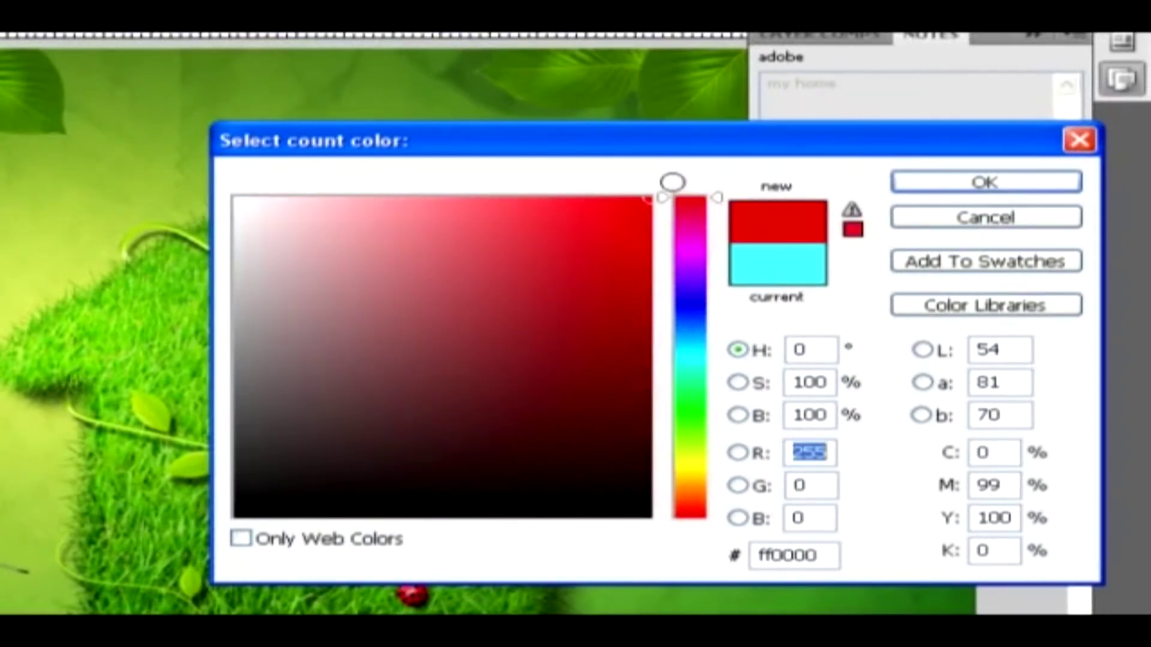
pyautogui.click(933, 184)
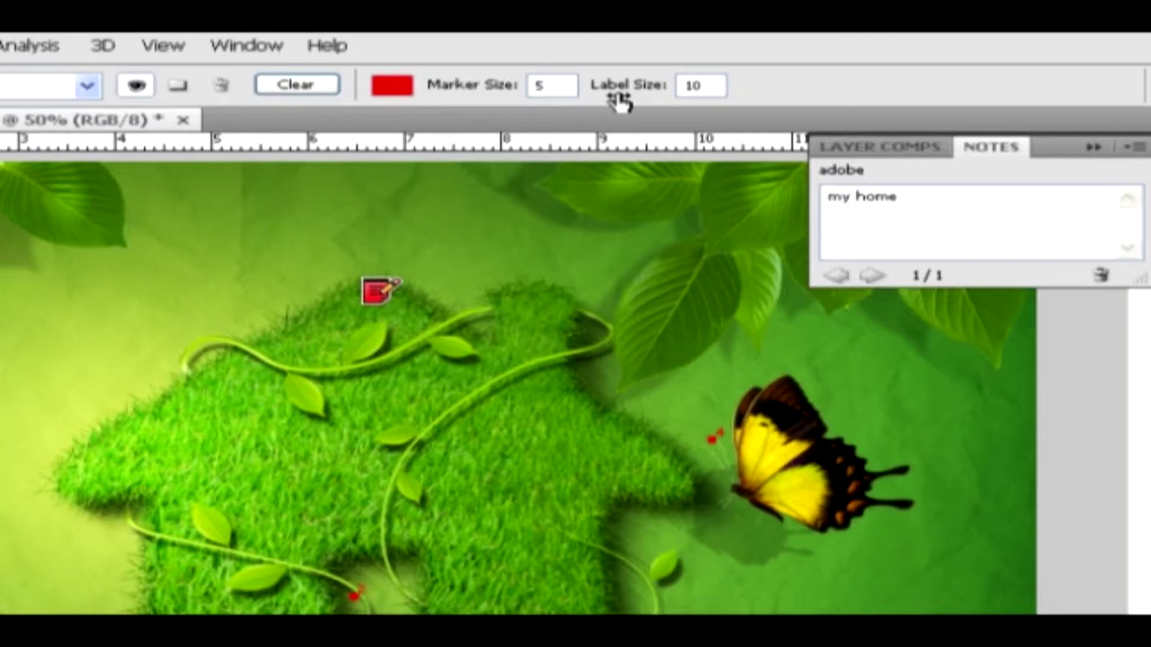
# Set the count marker size to 10 and the label size to 20
pyautogui.click(542, 85)
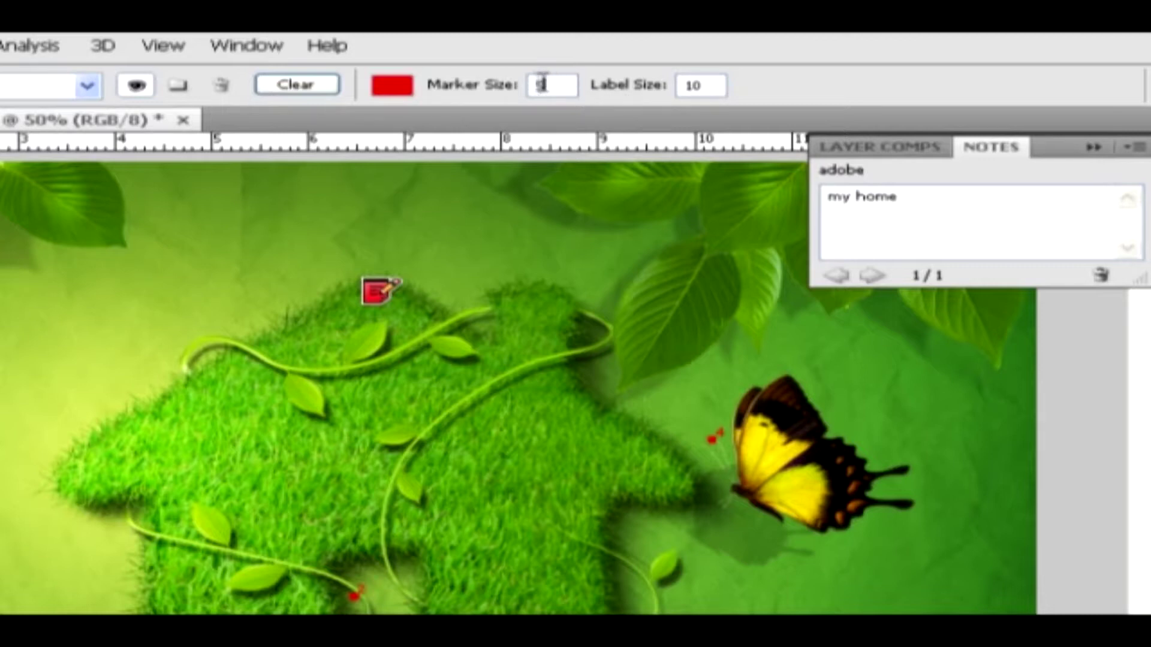
pyautogui.write('10')
pyautogui.moveTo(693, 84); pyautogui.dragTo(667, 84)
pyautogui.write('20')
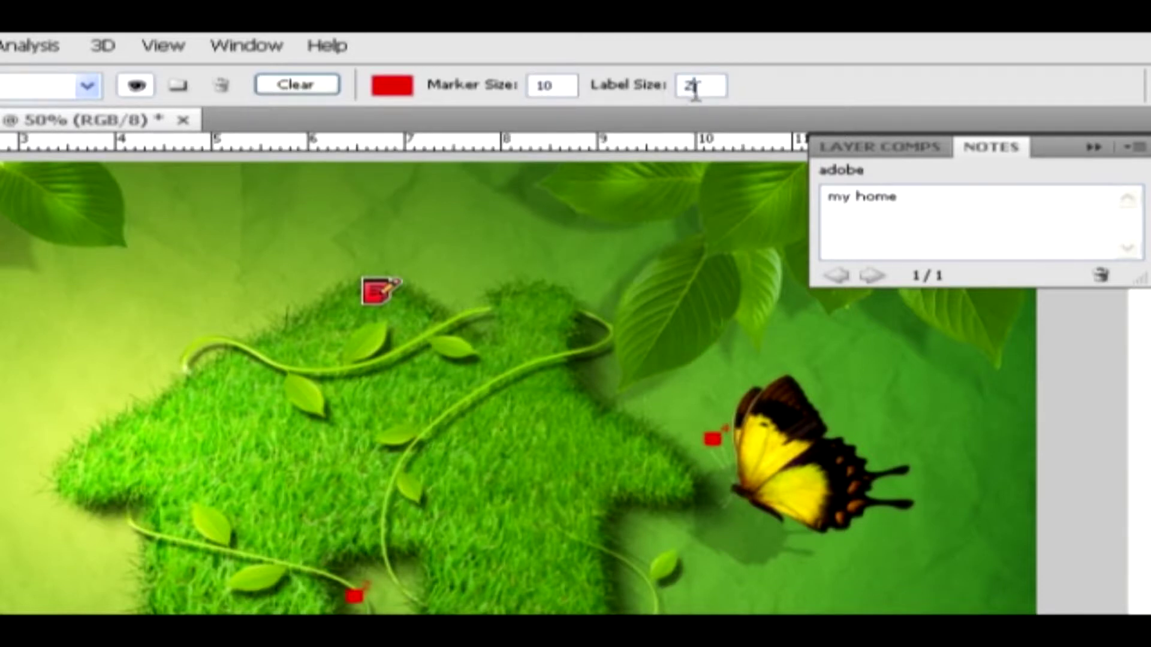
pyautogui.press('Return')
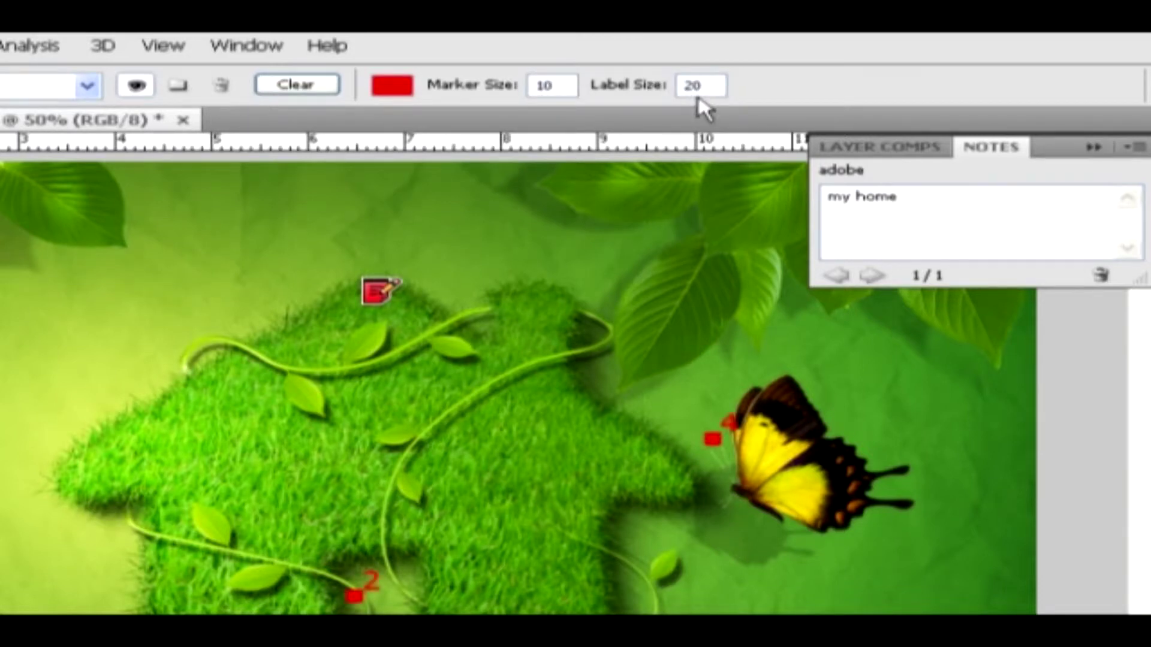
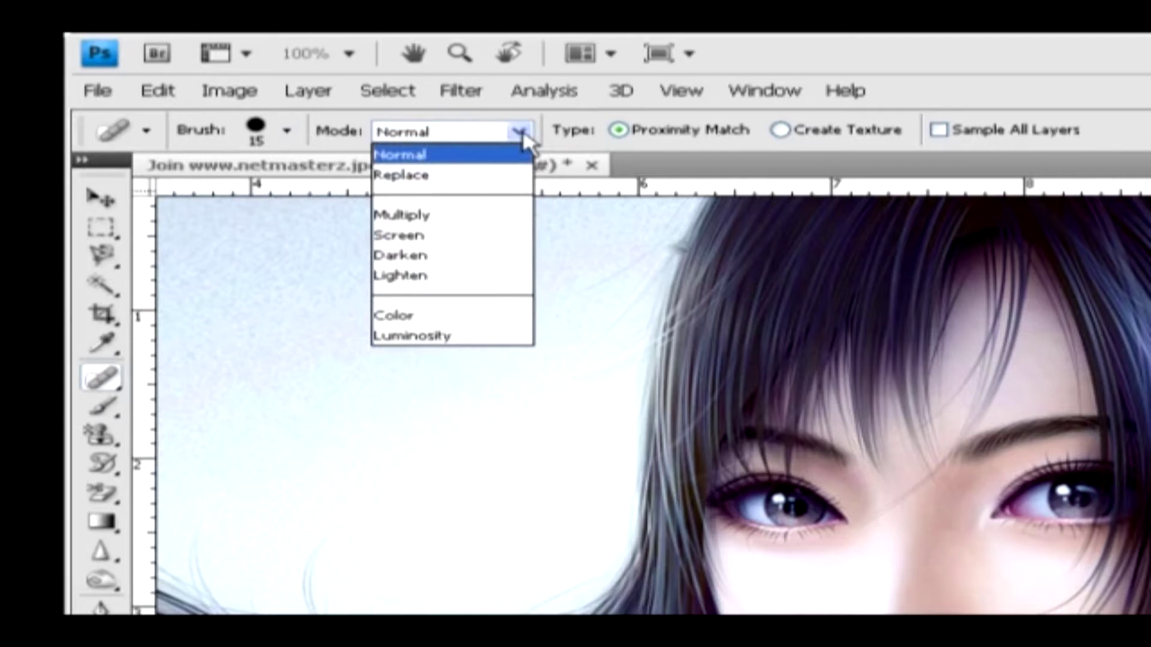
# Set the Spot Healing Brush to Normal mode with the Create Texture type and brush over the cheek below the eye
pyautogui.click(521, 133)
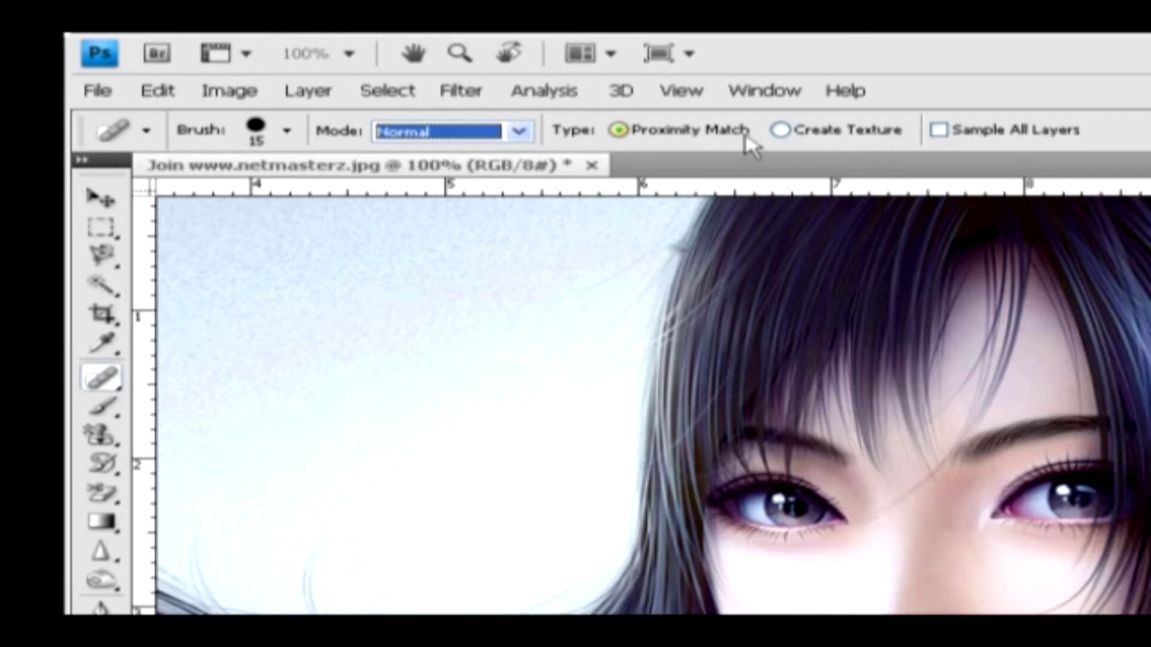
pyautogui.click(801, 133)
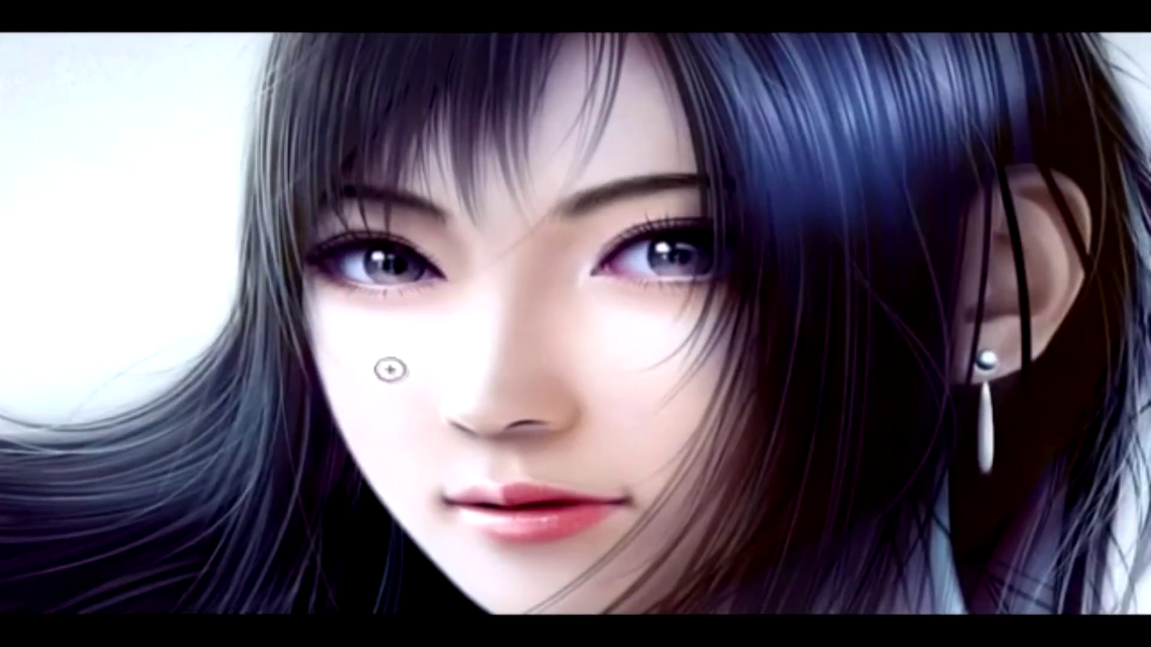
pyautogui.moveTo(390, 370)
pyautogui.mouseDown()
pyautogui.moveTo(402, 366)
pyautogui.moveTo(359, 367)
pyautogui.moveTo(410, 359)
pyautogui.moveTo(371, 362)
pyautogui.moveTo(408, 351)
pyautogui.moveTo(388, 344)
pyautogui.mouseUp()
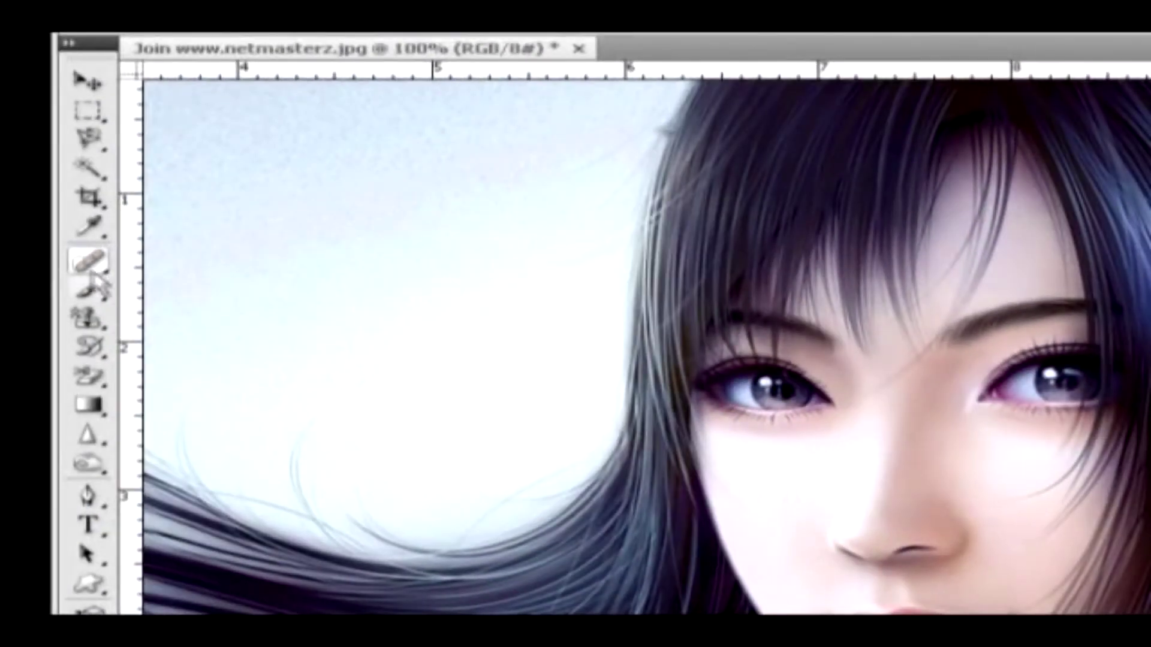
# With the Healing Brush, sample the skin just below the eye and paint over the cheek beneath it
pyautogui.rightClick(90, 267)
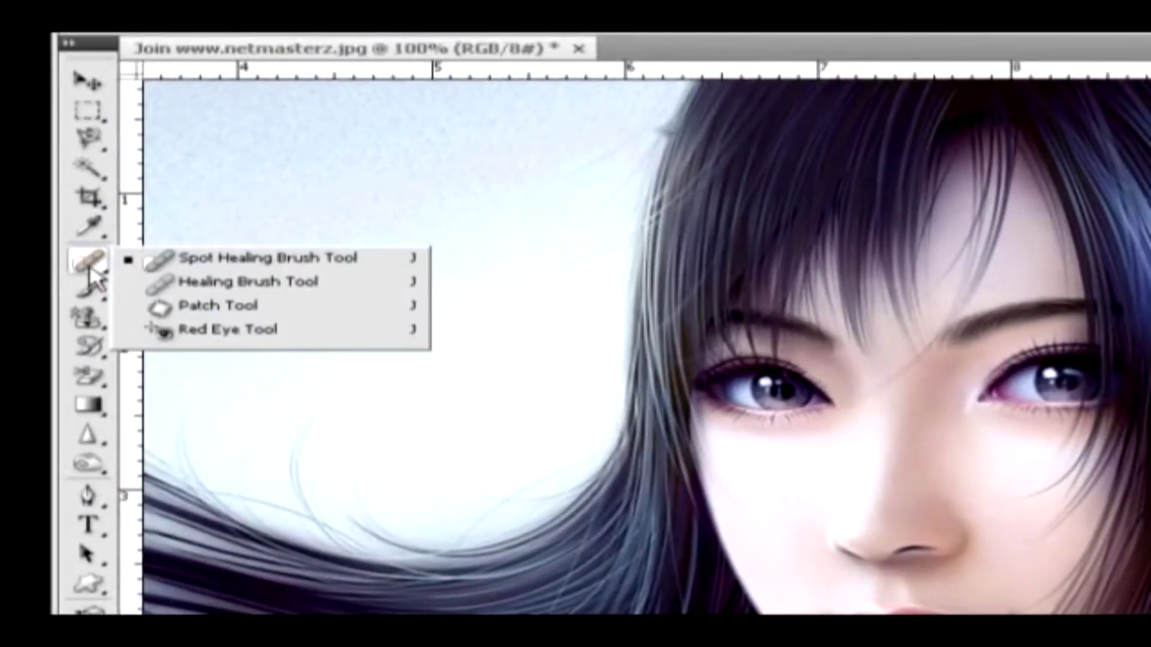
pyautogui.click(221, 287)
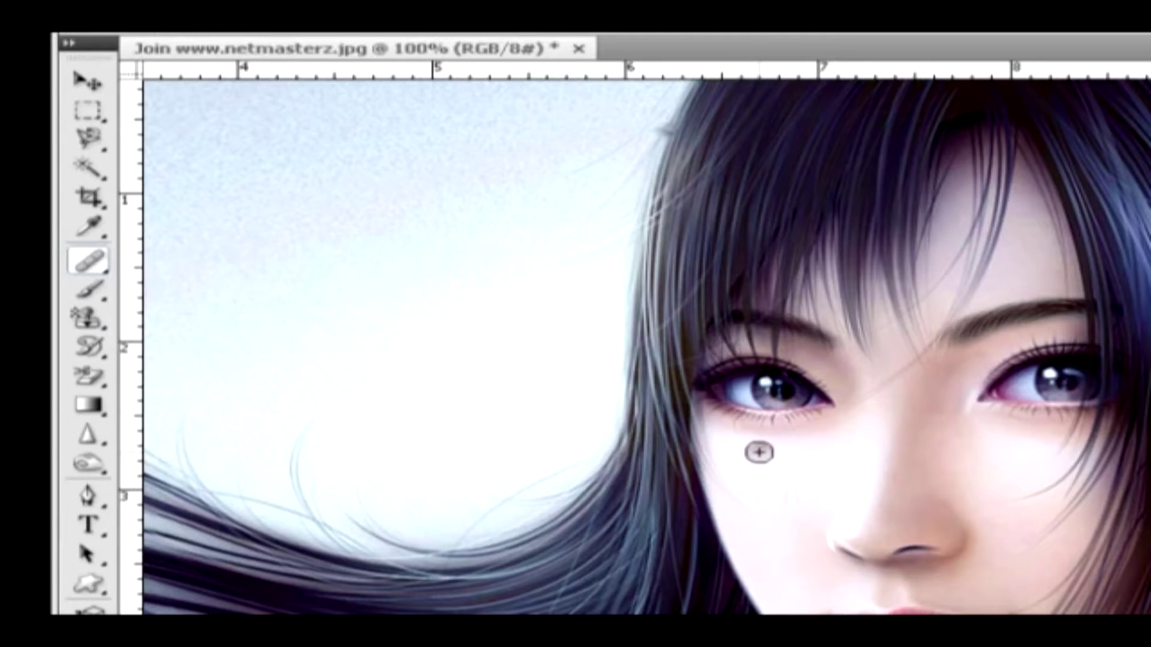
pyautogui.keyDown('alt'); pyautogui.click(762, 454); pyautogui.keyUp('alt')
pyautogui.keyDown('alt'); pyautogui.click(760, 452); pyautogui.keyUp('alt')
pyautogui.moveTo(747, 473)
pyautogui.mouseDown()
pyautogui.moveTo(795, 473)
pyautogui.moveTo(777, 489)
pyautogui.moveTo(743, 480)
pyautogui.moveTo(805, 493)
pyautogui.moveTo(761, 496)
pyautogui.moveTo(756, 476)
pyautogui.mouseUp()
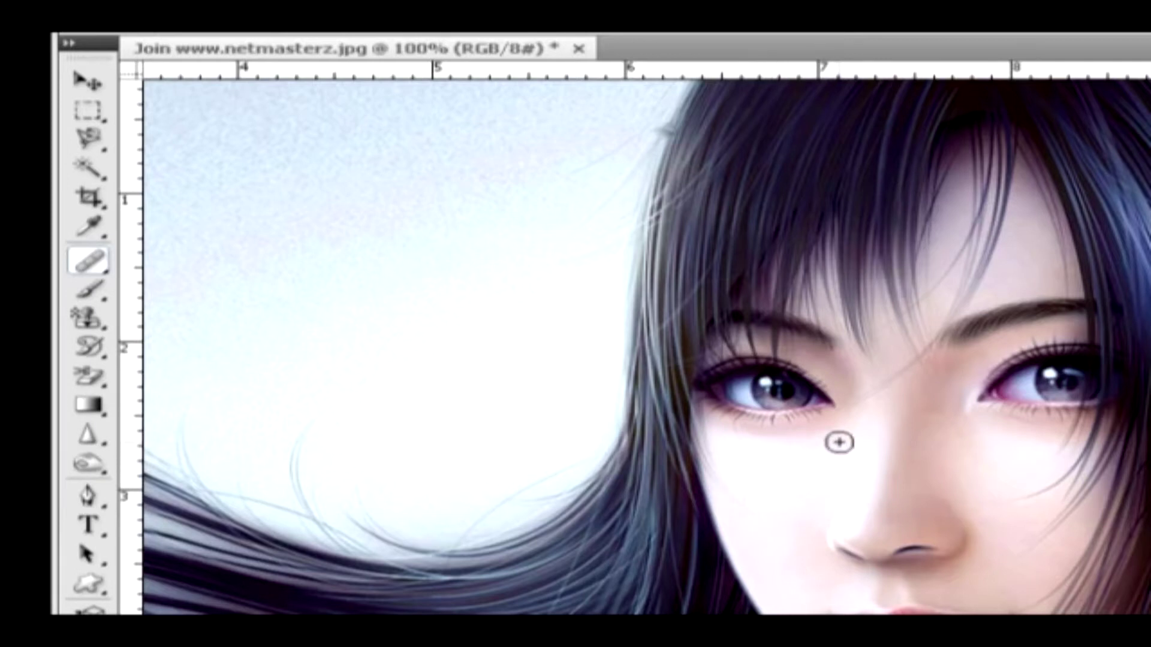
pyautogui.moveTo(746, 493); pyautogui.dragTo(784, 488)
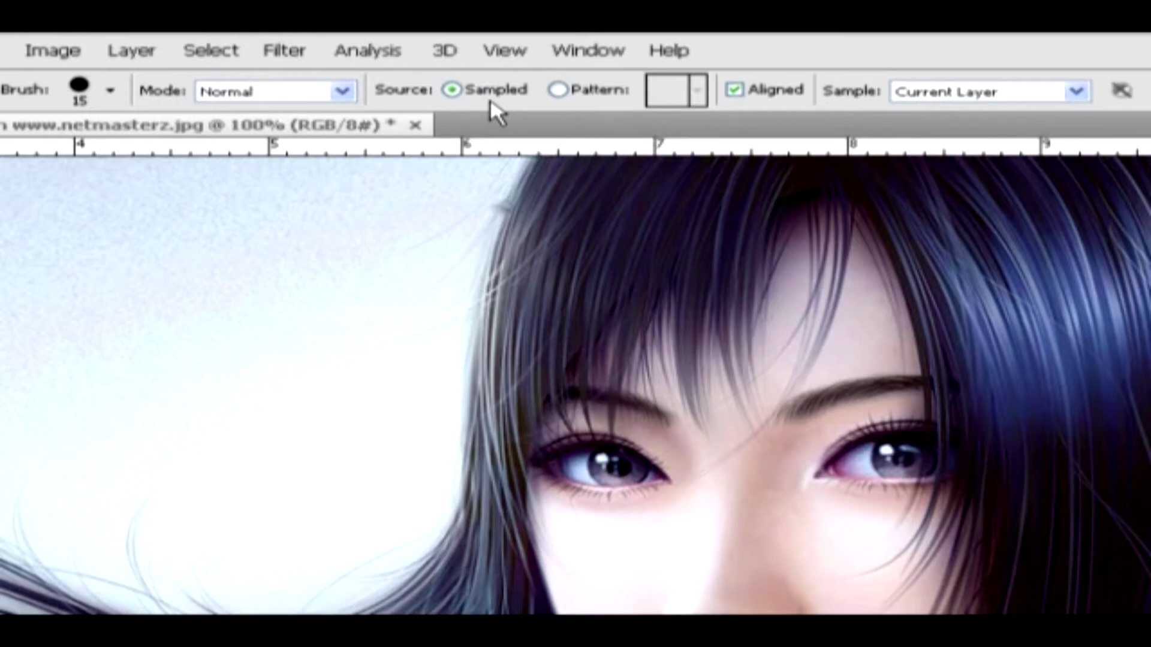
# Set the Healing Brush source to Pattern, look through the available patterns, and keep sampling on Current Layer
pyautogui.click(602, 90)
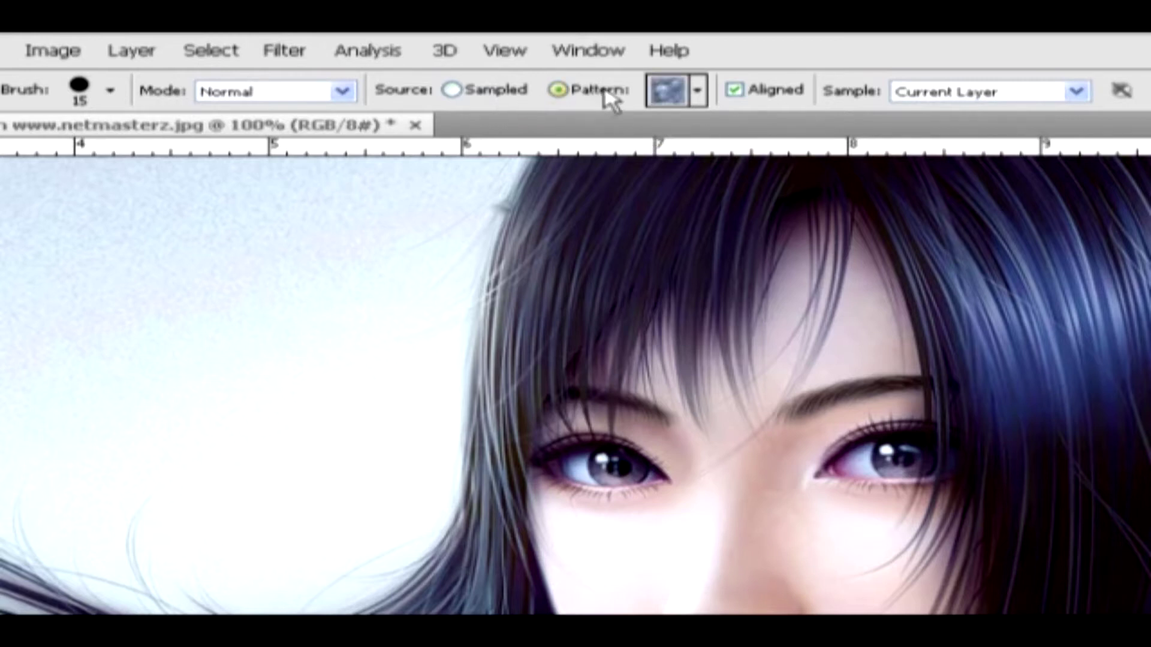
pyautogui.click(697, 92)
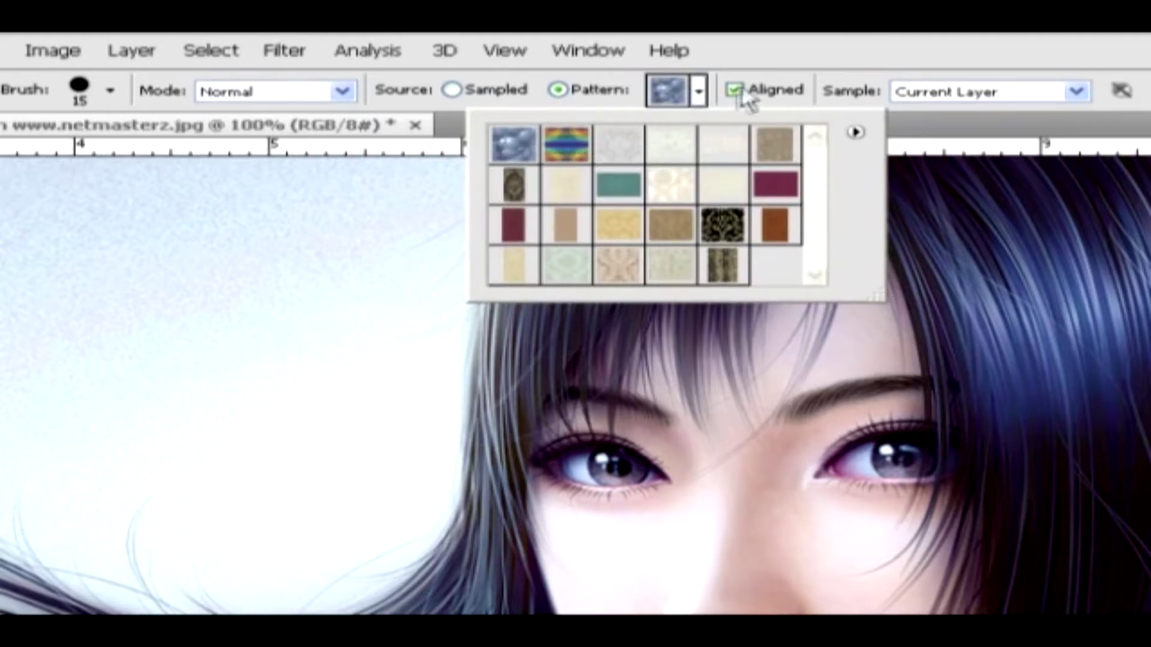
pyautogui.click(758, 106)
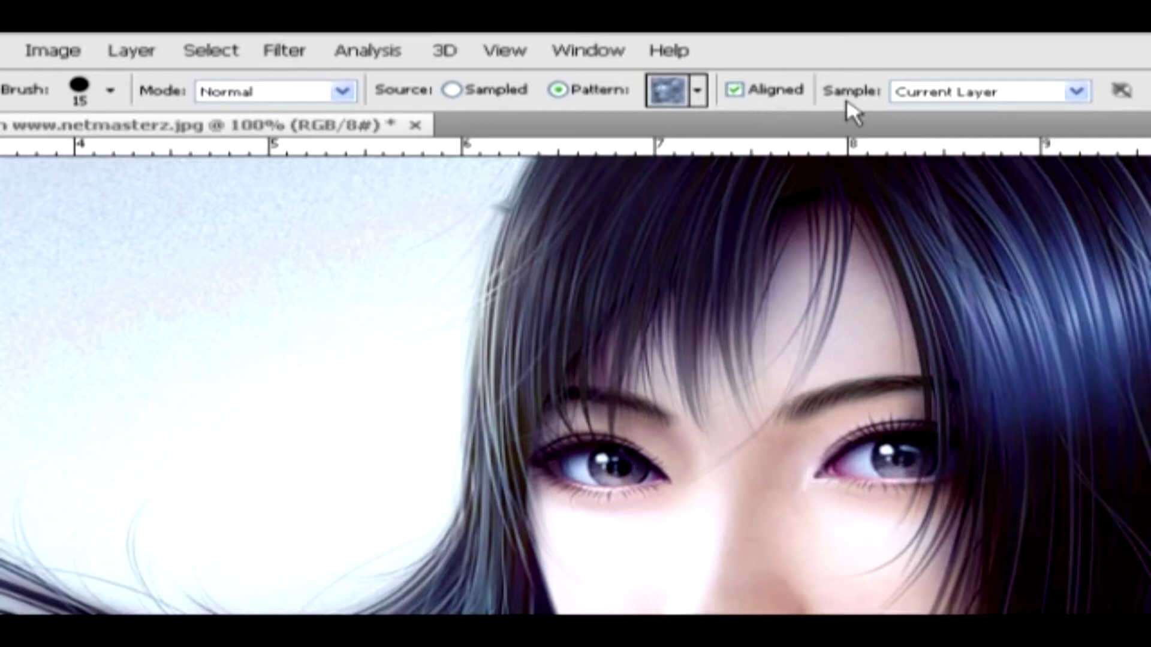
pyautogui.click(1039, 95)
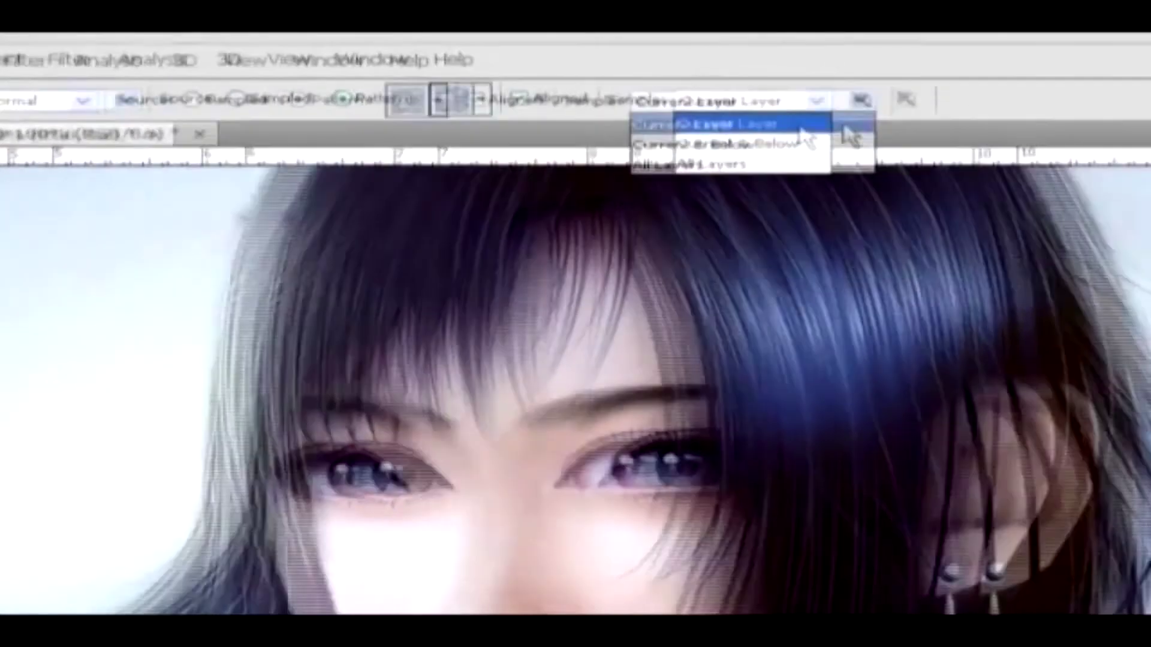
pyautogui.click(1057, 115)
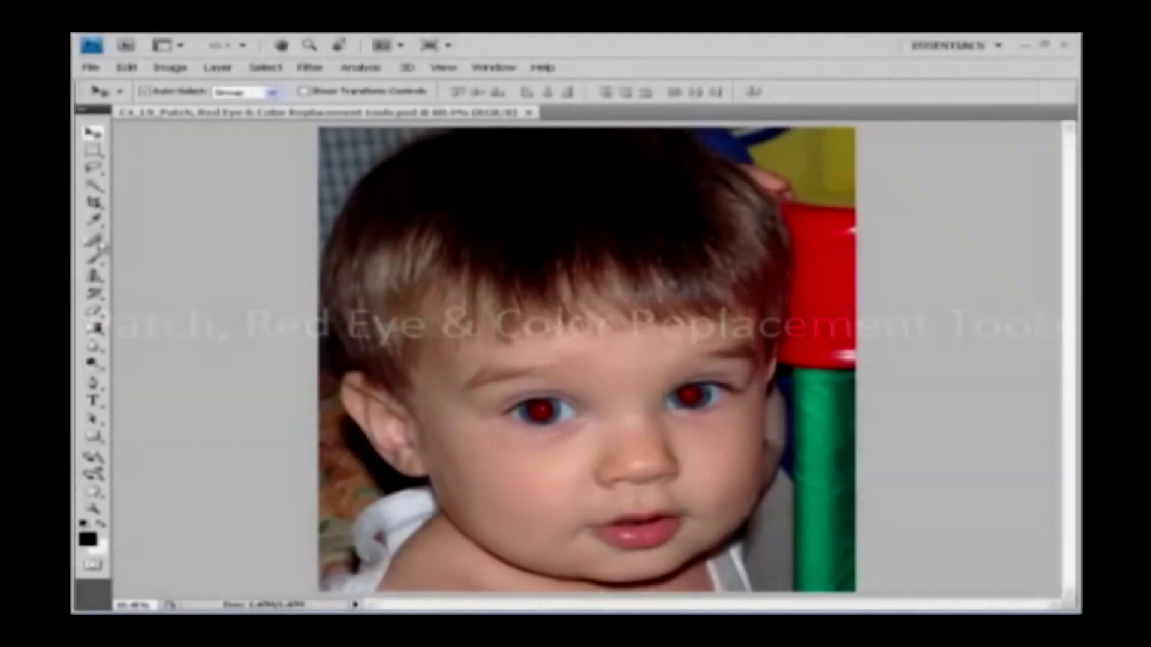
# Lasso the checkered background corner beside the boy's hair and patch it with the yellow background, using the Patch tool in Source mode
pyautogui.click(93, 236)
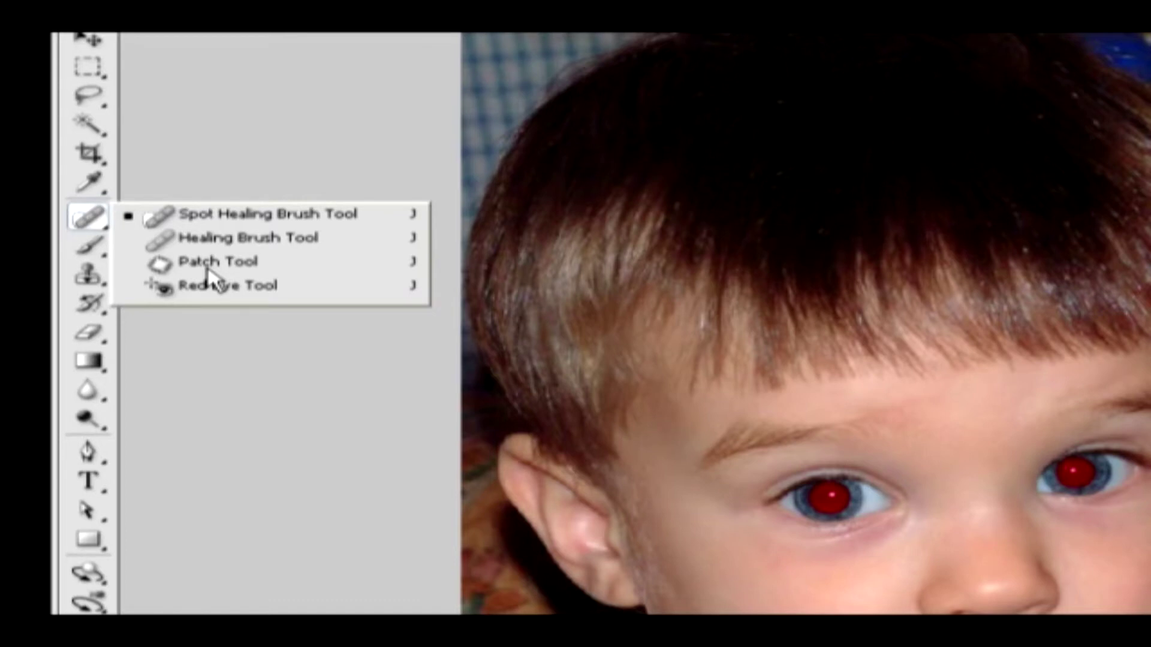
pyautogui.click(211, 263)
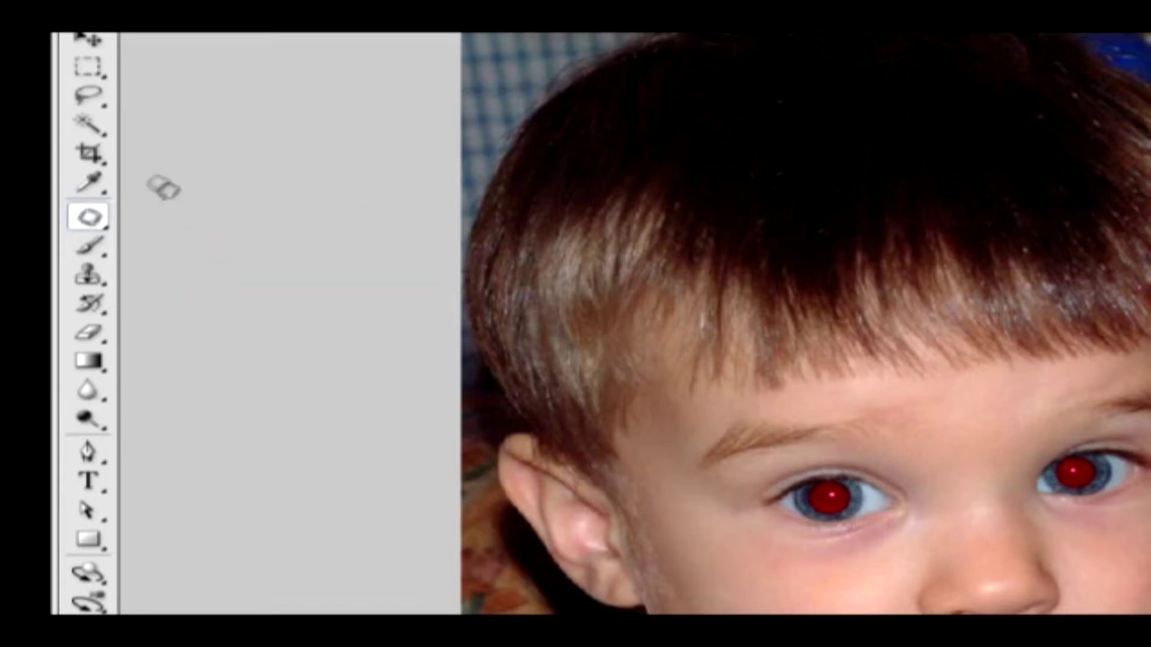
pyautogui.click(94, 101)
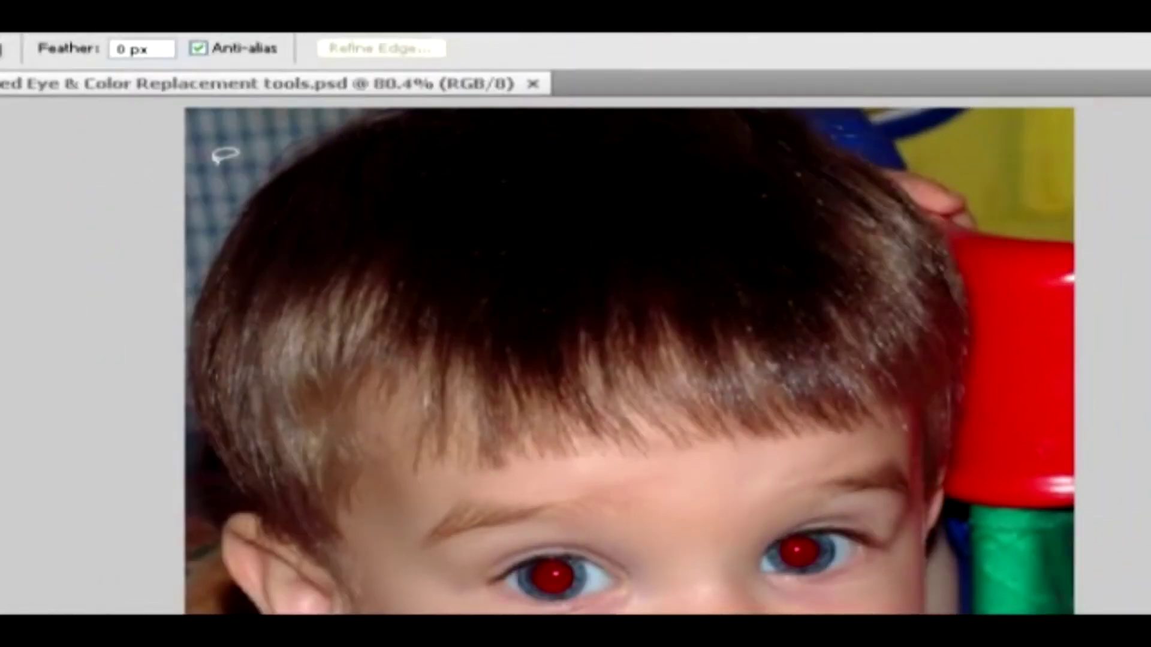
pyautogui.moveTo(200, 149)
pyautogui.mouseDown()
pyautogui.moveTo(200, 118)
pyautogui.moveTo(299, 118)
pyautogui.moveTo(246, 150)
pyautogui.moveTo(212, 211)
pyautogui.moveTo(201, 145)
pyautogui.mouseUp()
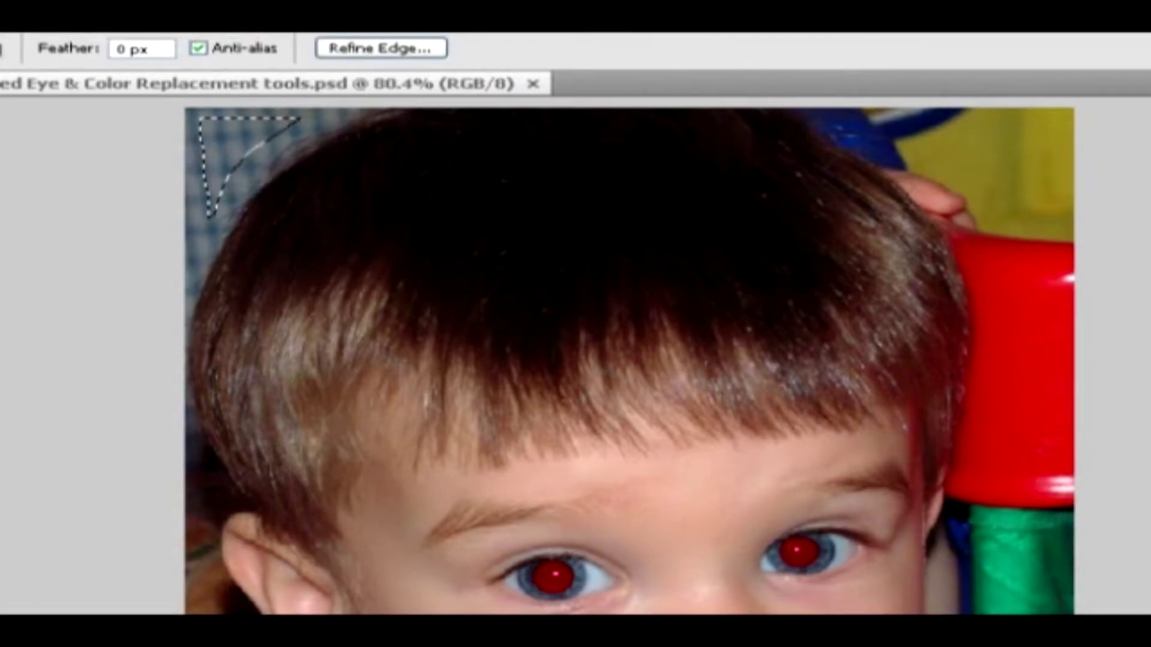
pyautogui.press('j')
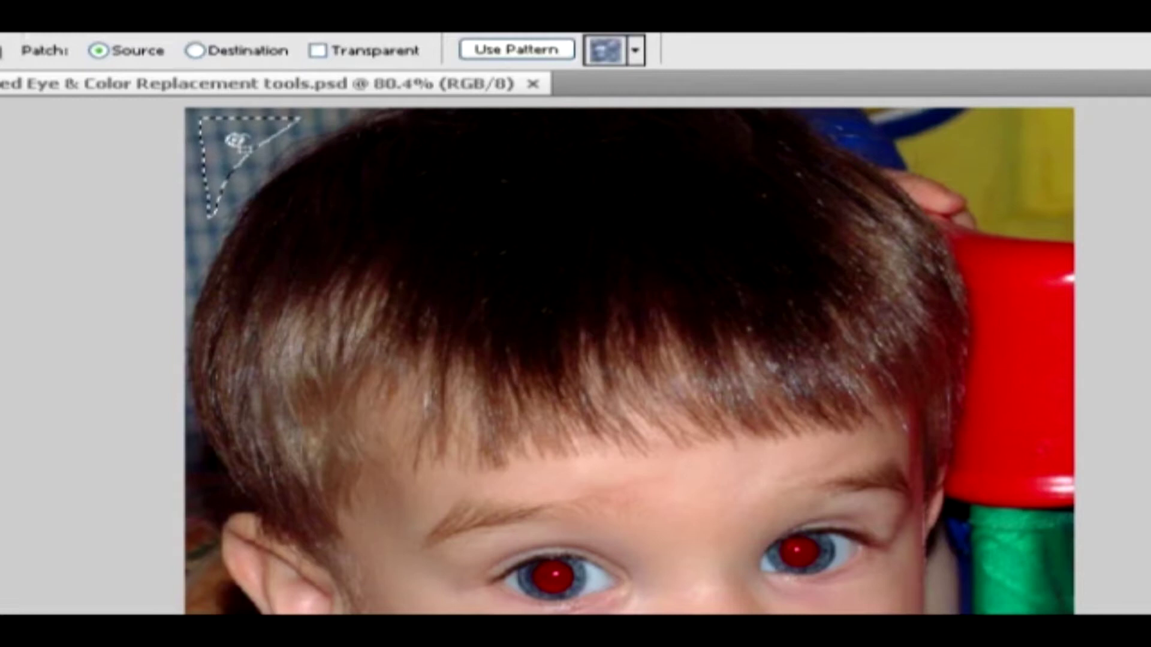
pyautogui.moveTo(232, 143); pyautogui.dragTo(1005, 148)
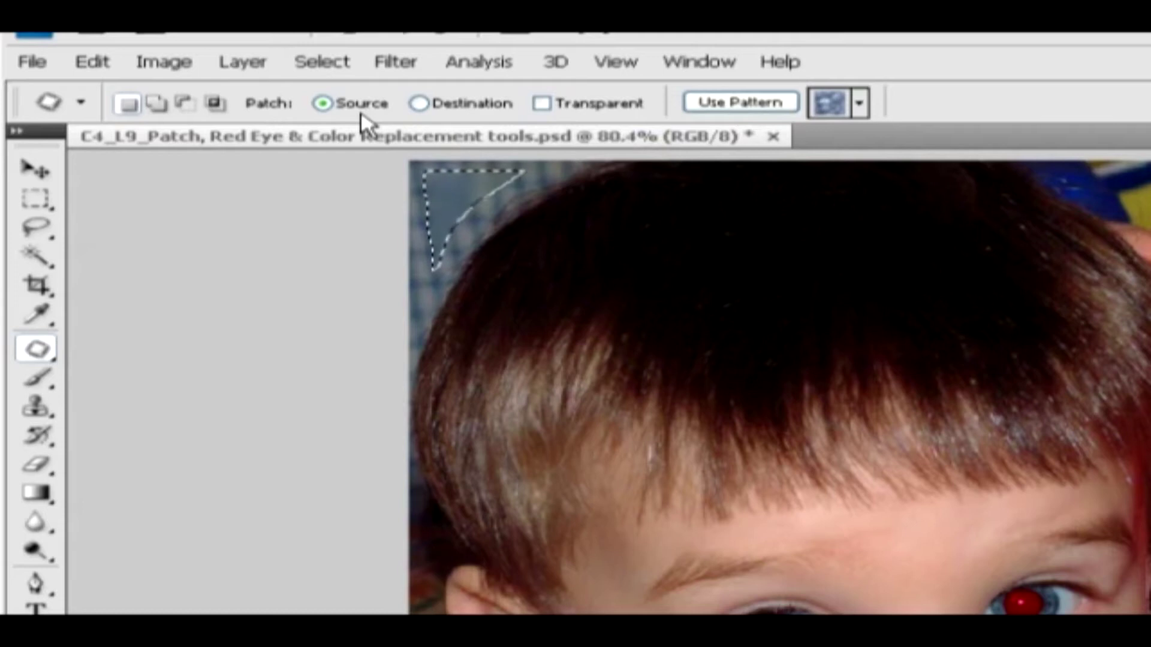
# Switch the Patch tool to Destination, patch the selected corner onto the yellow background, and deselect
pyautogui.click(467, 107)
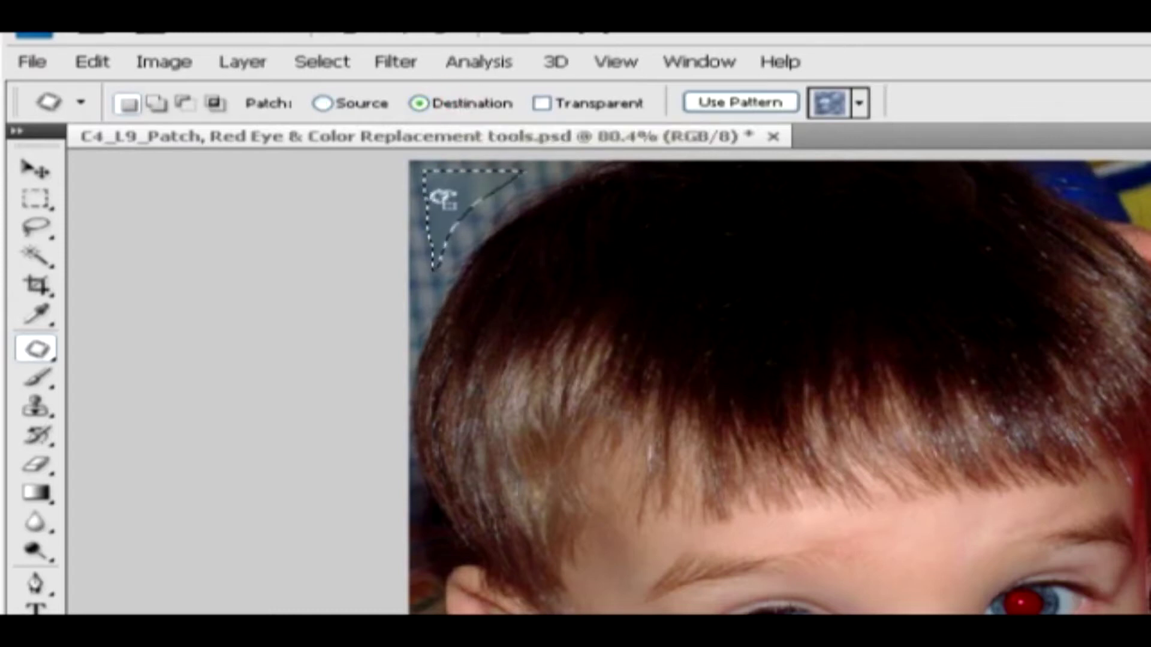
pyautogui.moveTo(465, 193); pyautogui.dragTo(588, 184)
pyautogui.moveTo(694, 202); pyautogui.dragTo(974, 197)
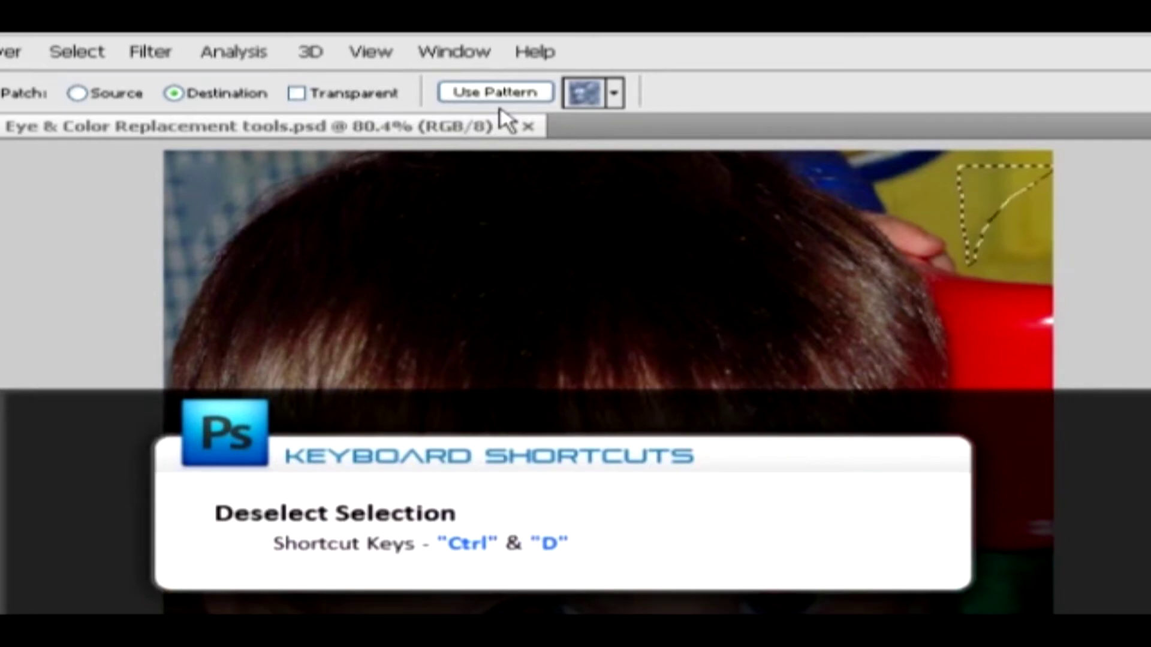
pyautogui.hotkey('ctrl', 'd')
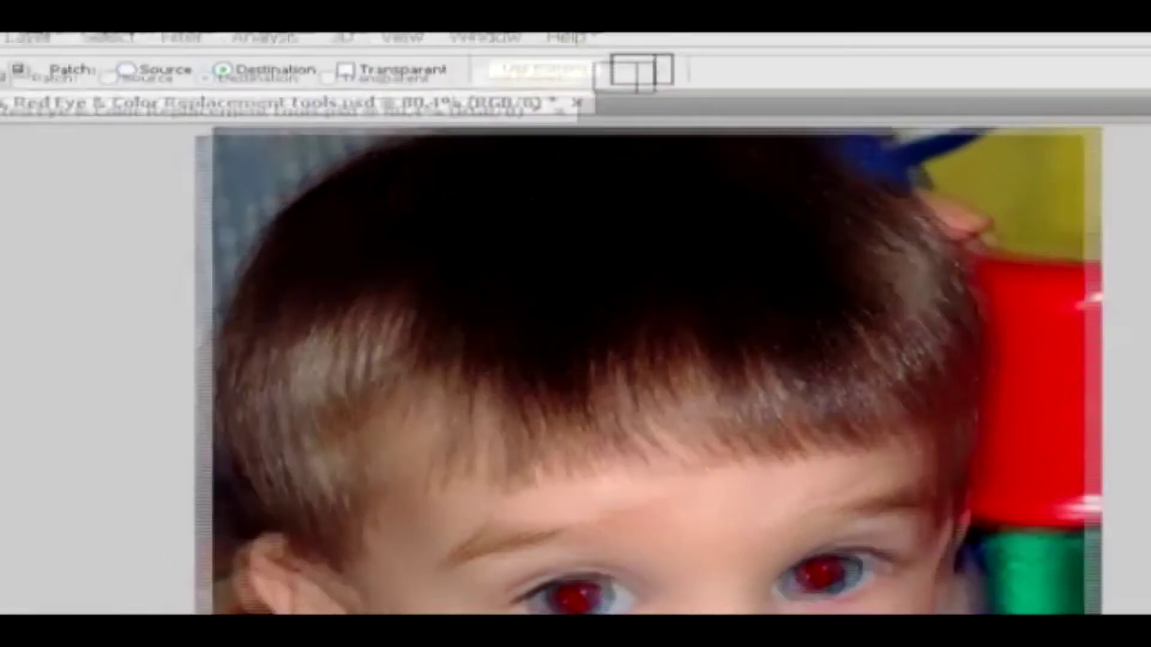
# Set the Red Eye tool to 40% pupil size and 45% darken amount, and remove the red from both of the boy's pupils
pyautogui.click(39, 224)
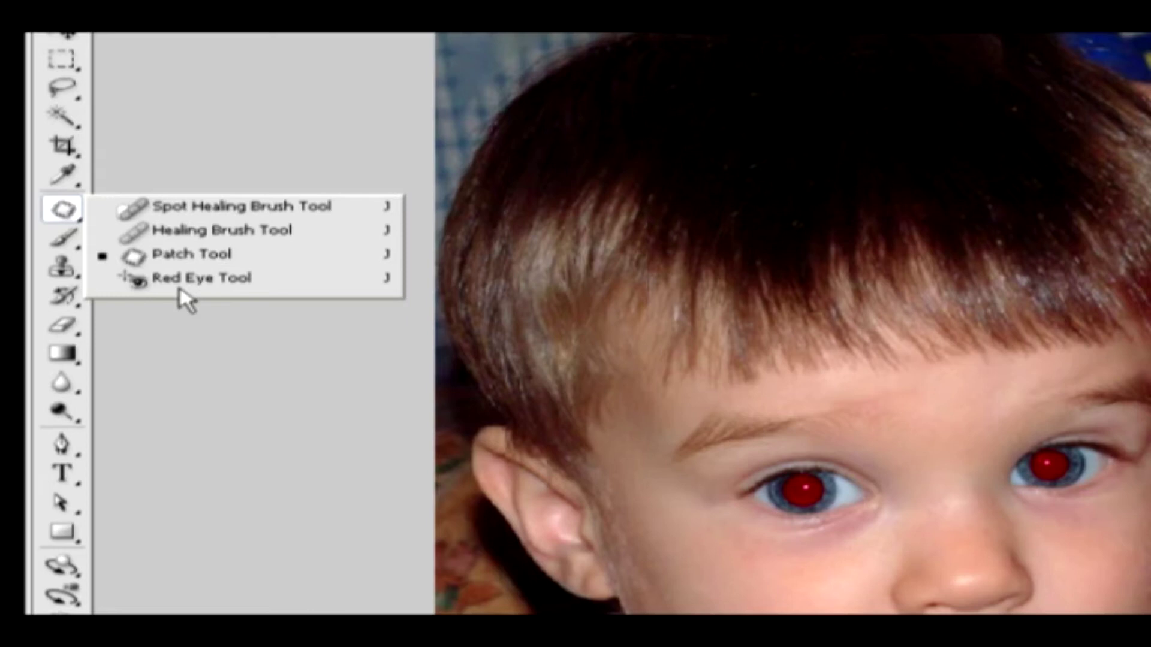
pyautogui.click(180, 280)
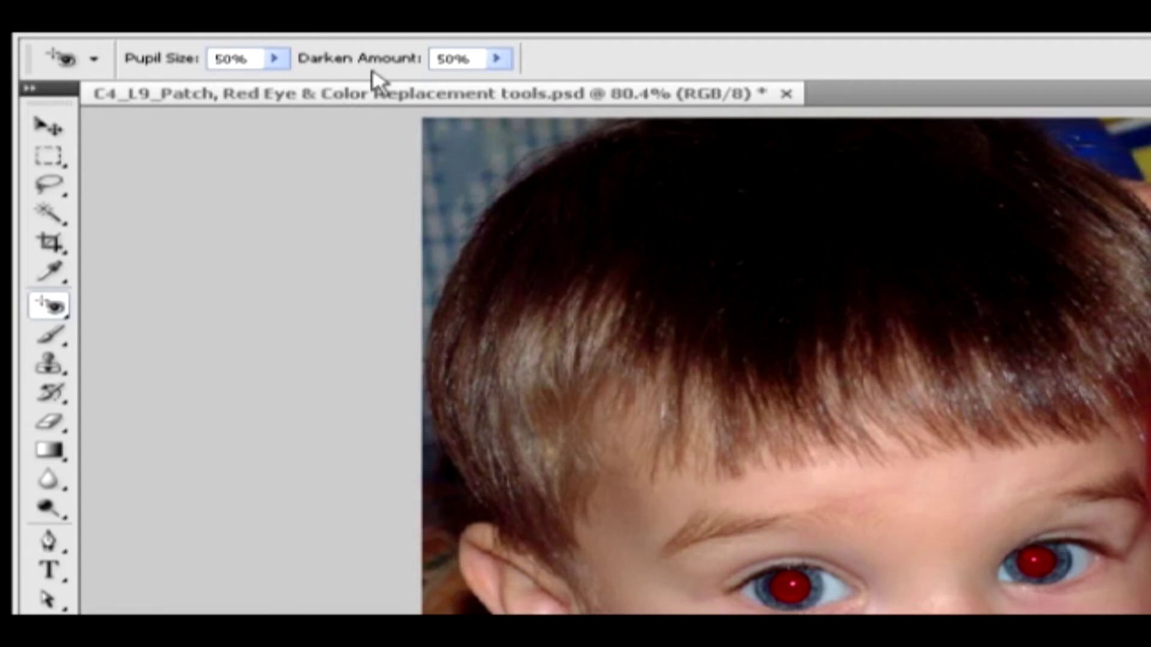
pyautogui.click(273, 58)
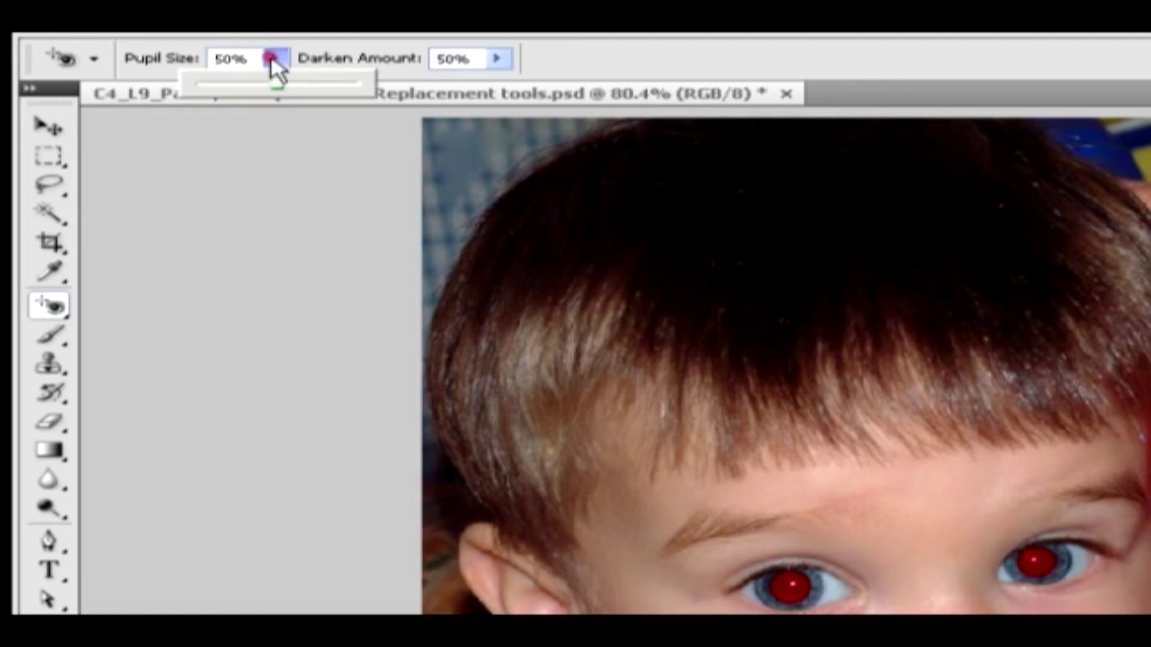
pyautogui.moveTo(280, 77); pyautogui.dragTo(261, 85)
pyautogui.click(497, 59)
pyautogui.moveTo(499, 87); pyautogui.dragTo(492, 87)
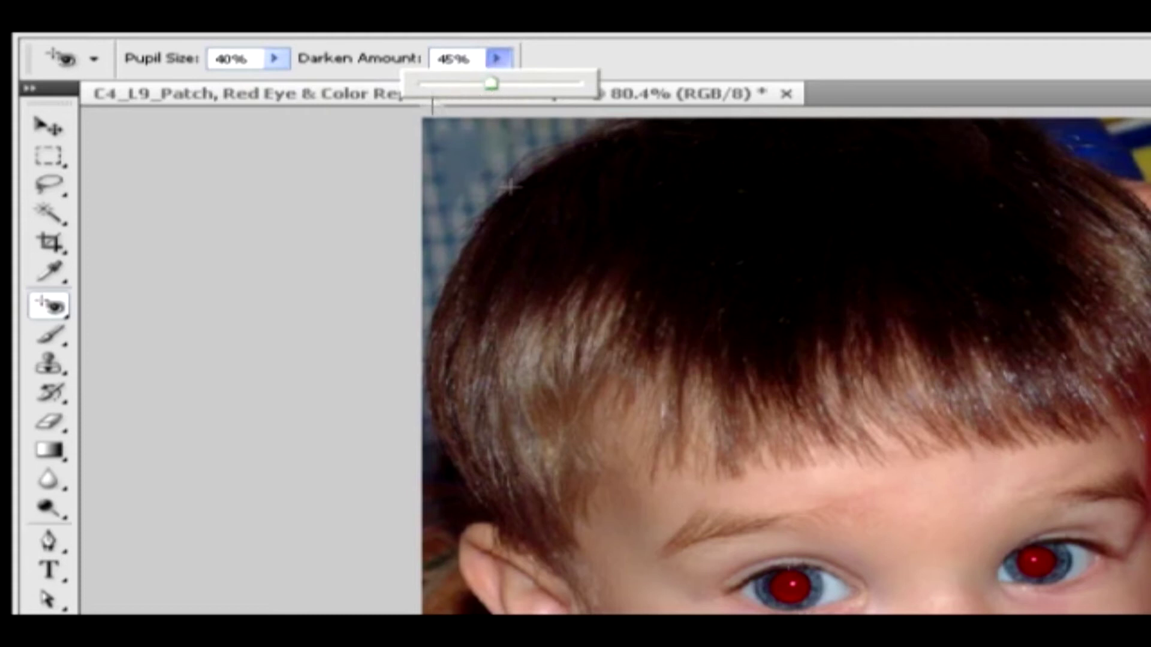
pyautogui.click(793, 586)
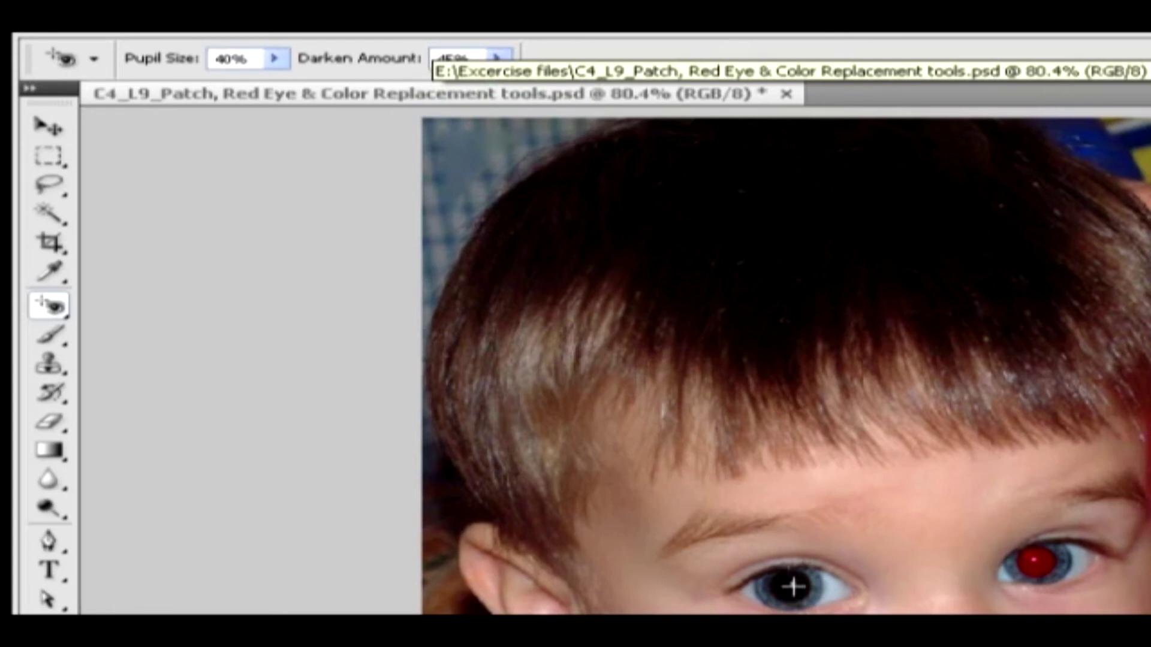
pyautogui.click(1039, 560)
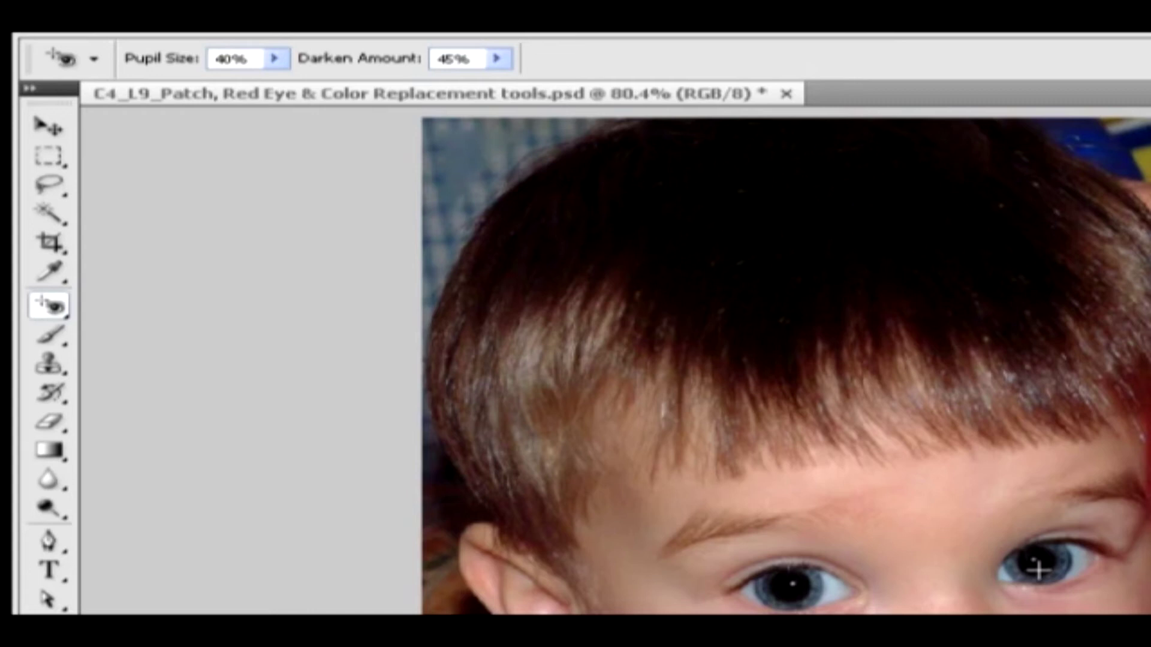
# Choose the Color Replacement tool and set the foreground color to bright pink, ff6dfa
pyautogui.click(56, 344)
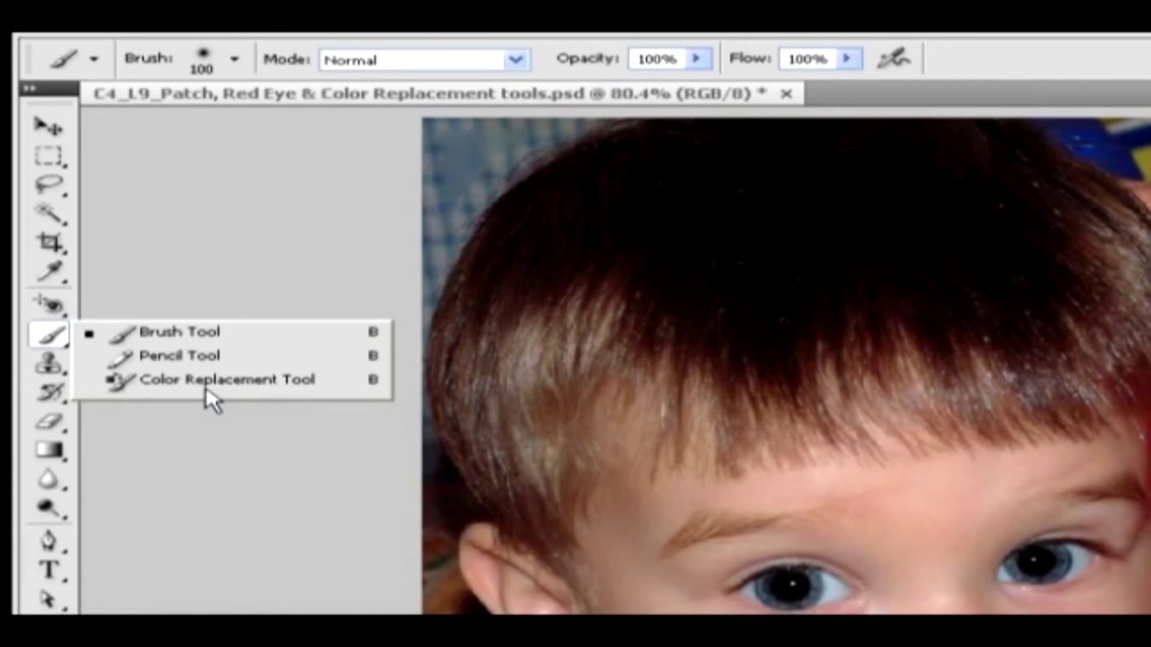
pyautogui.click(208, 382)
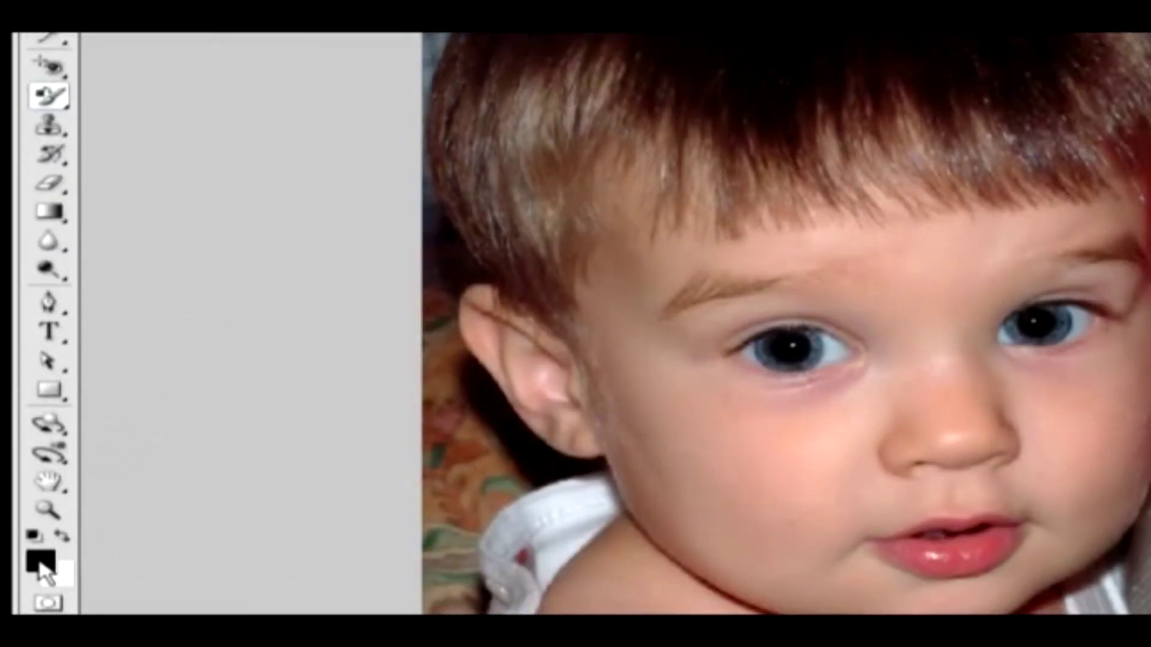
pyautogui.click(42, 566)
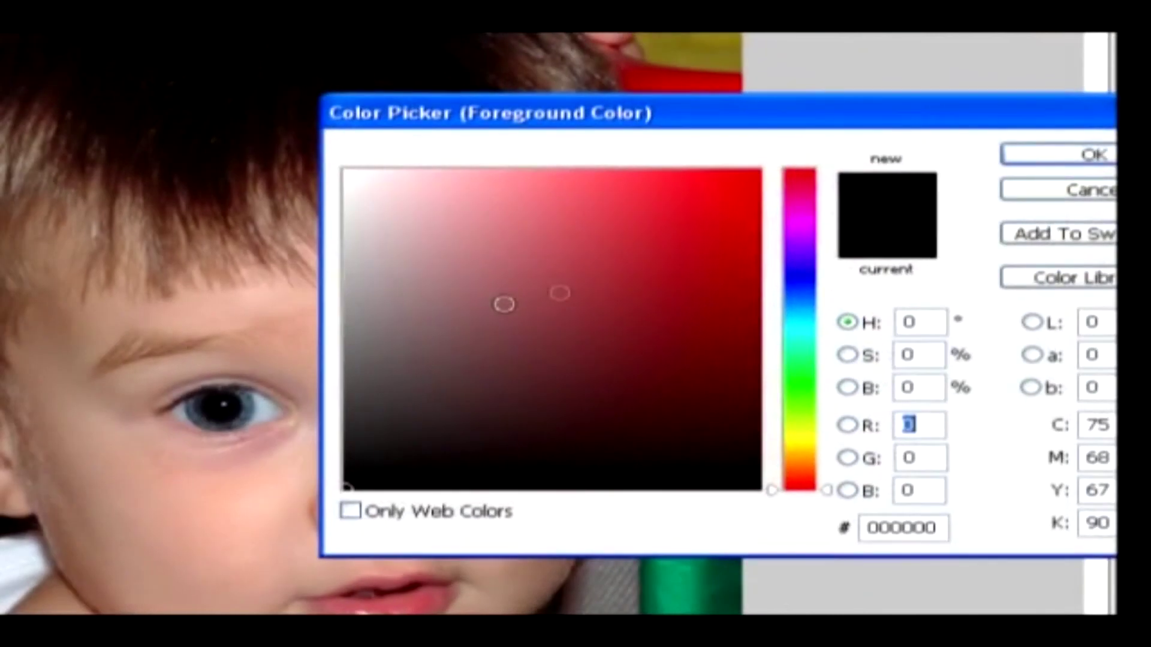
pyautogui.moveTo(809, 219); pyautogui.dragTo(808, 221)
pyautogui.click(592, 169)
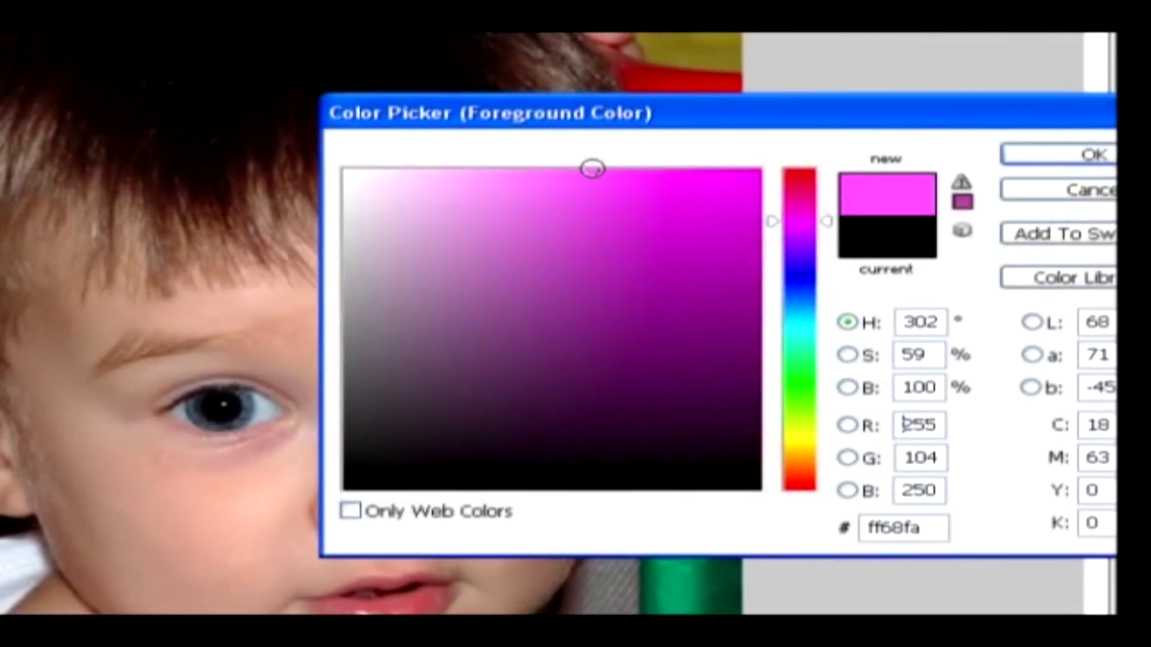
pyautogui.moveTo(592, 169); pyautogui.dragTo(583, 165)
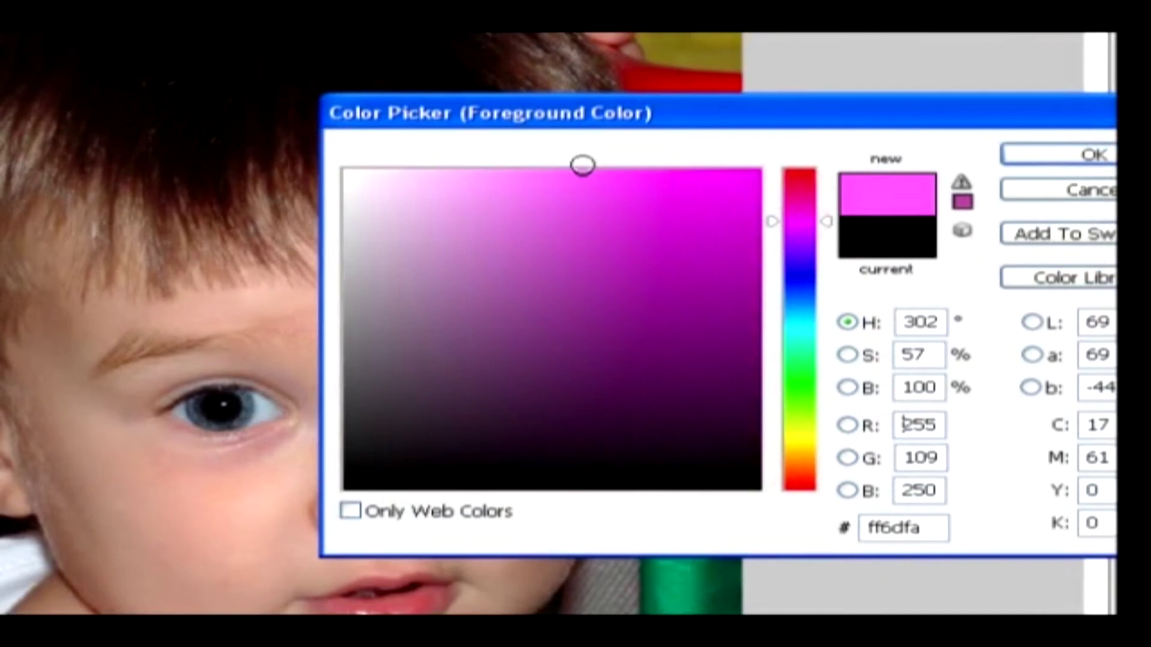
pyautogui.click(1094, 157)
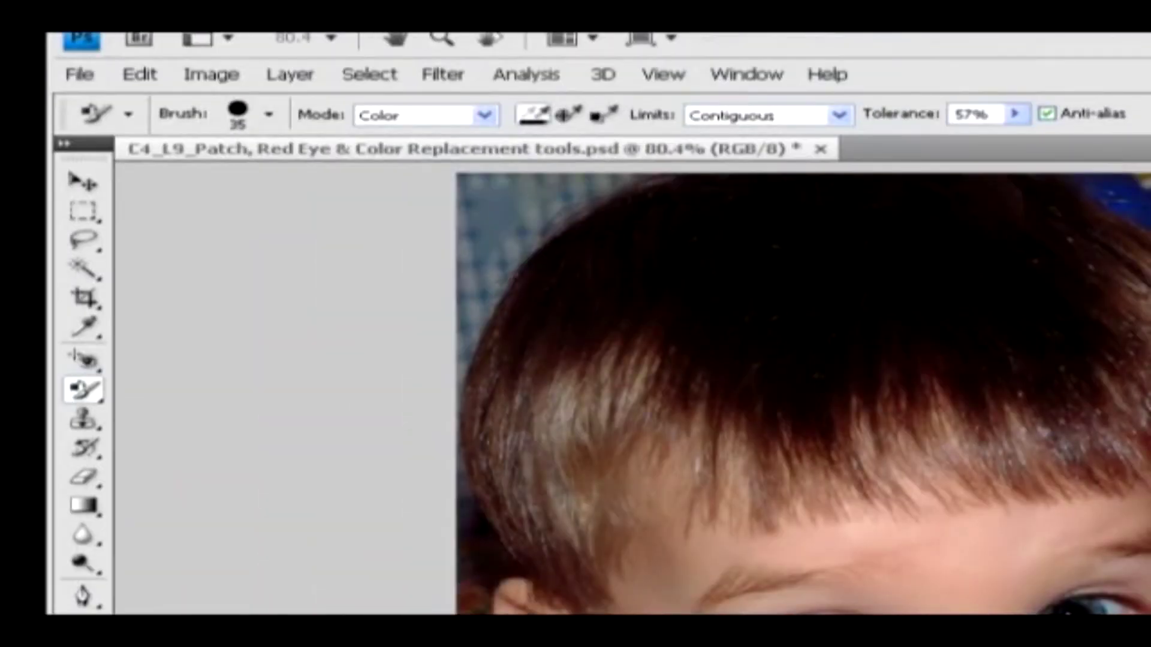
# Check the Color Replacement brush settings, and use continuous sampling with the limits set to Contiguous
pyautogui.click(271, 114)
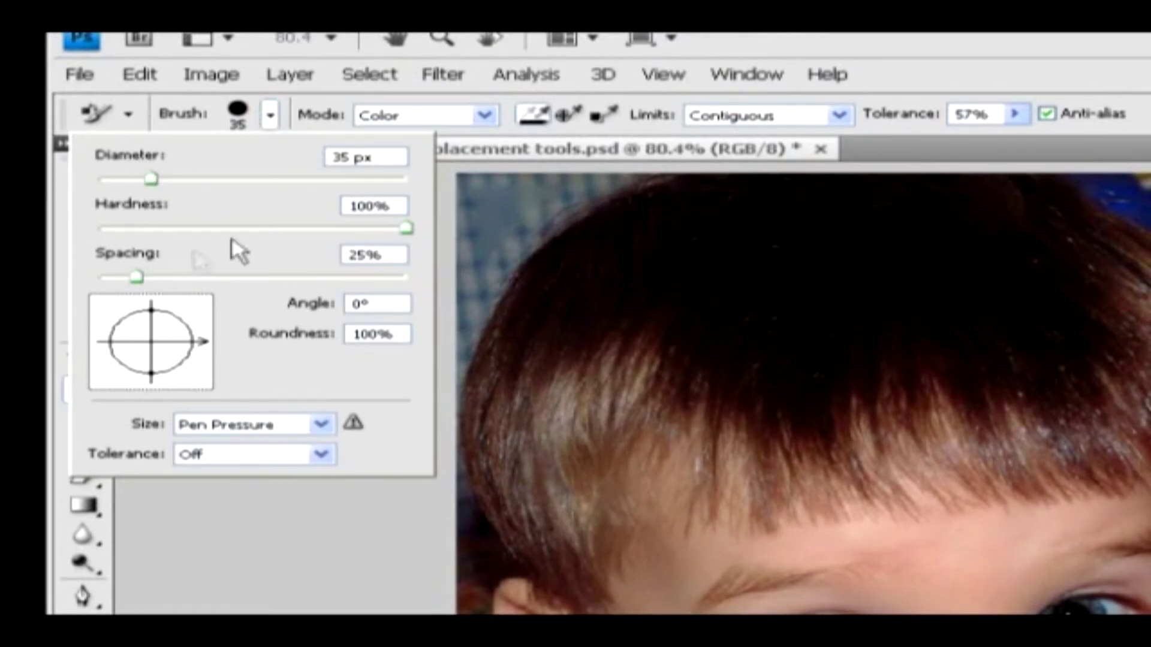
pyautogui.click(461, 133)
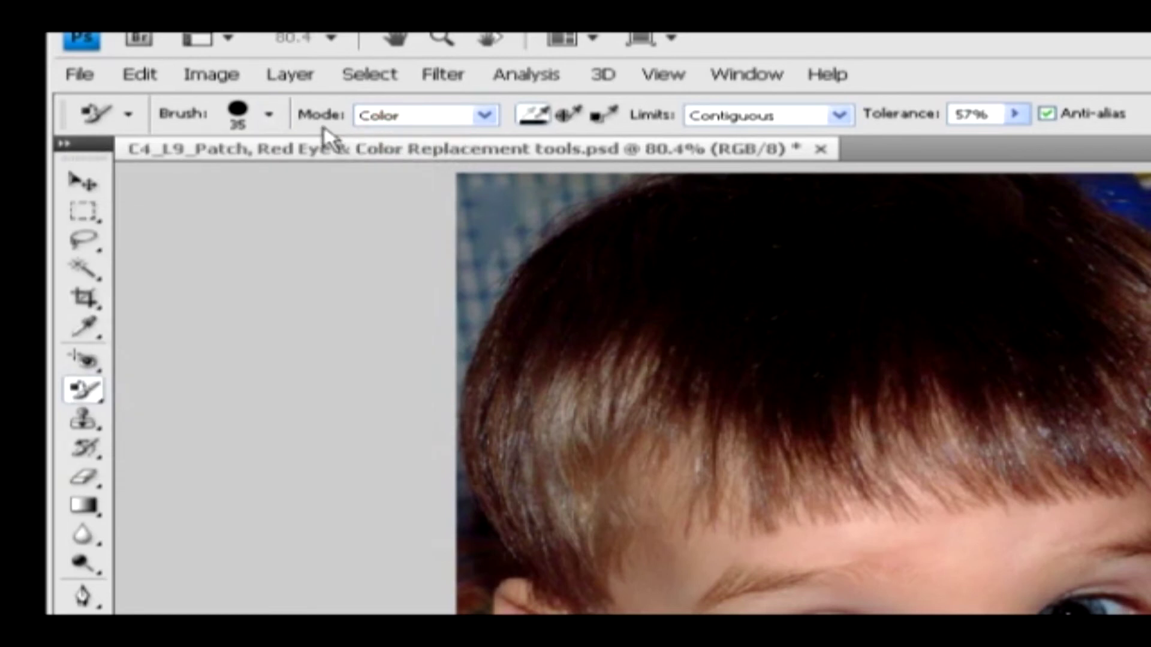
pyautogui.click(537, 125)
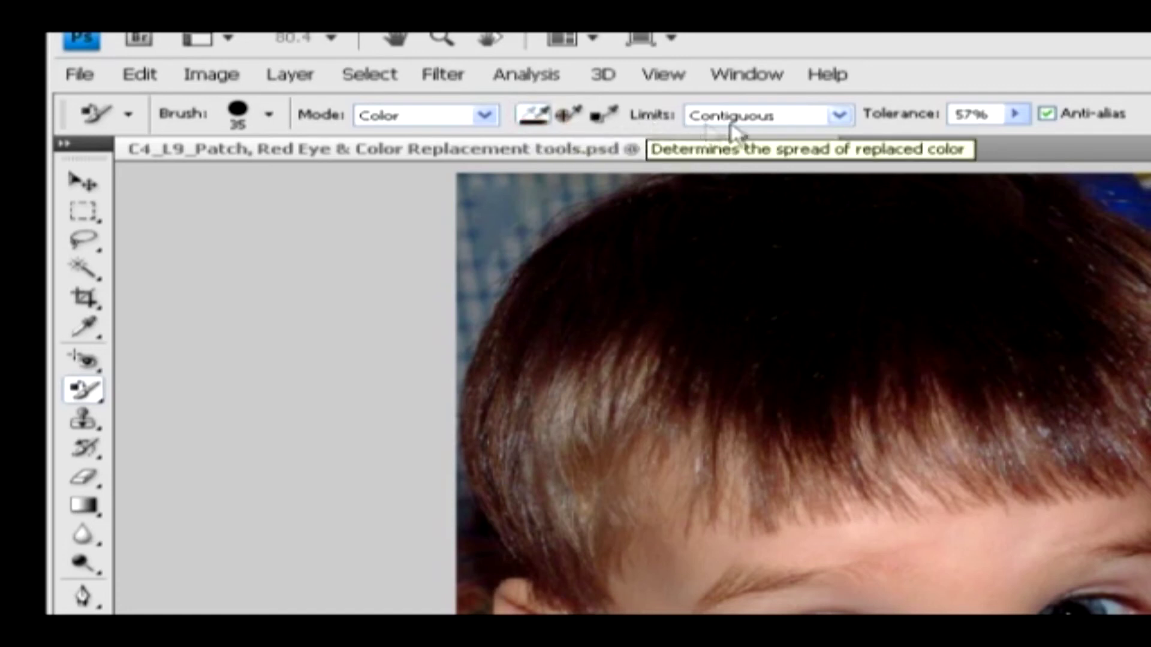
pyautogui.click(787, 118)
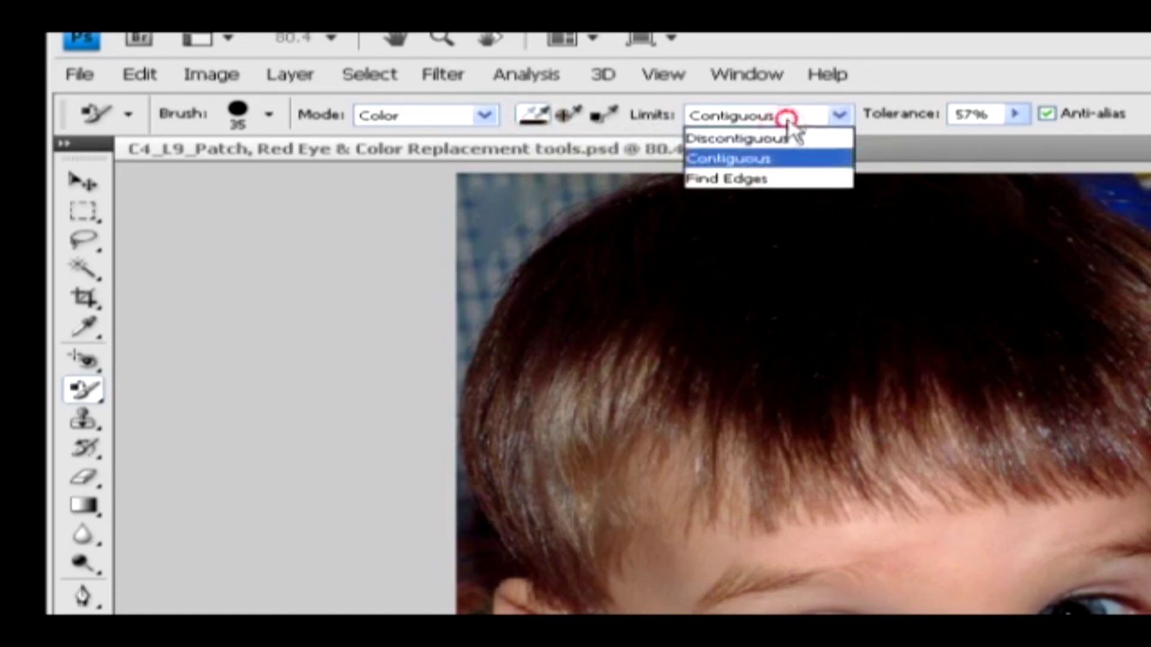
pyautogui.click(775, 159)
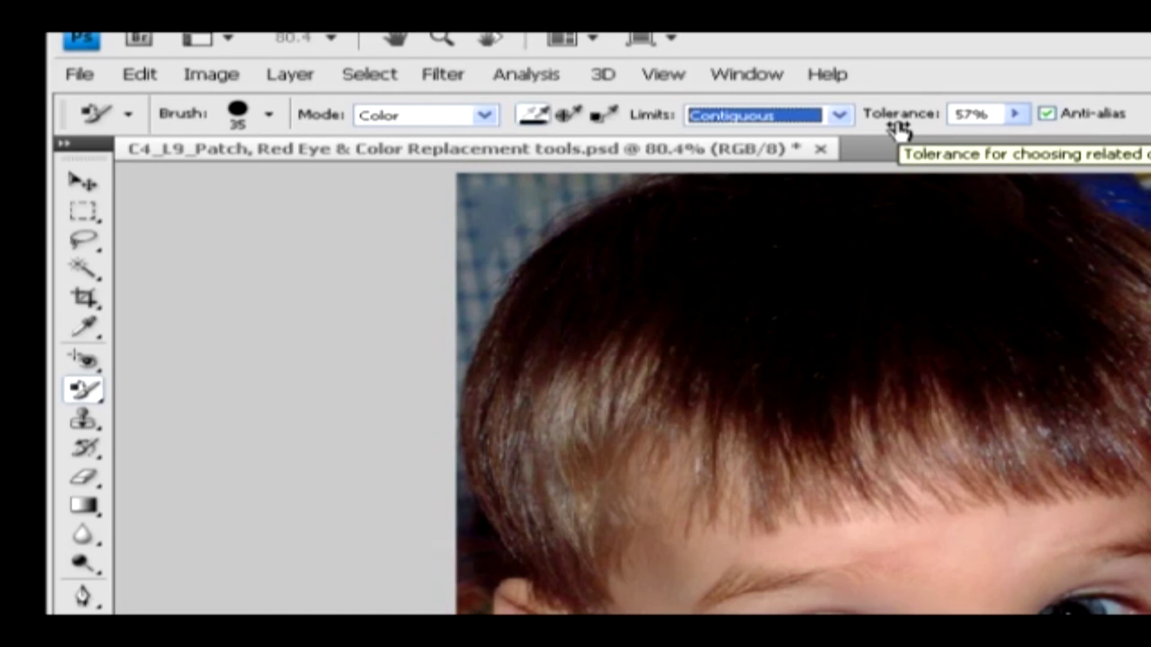
# Set the Color Replacement tolerance to 75% with anti-aliasing left on
pyautogui.click(1015, 113)
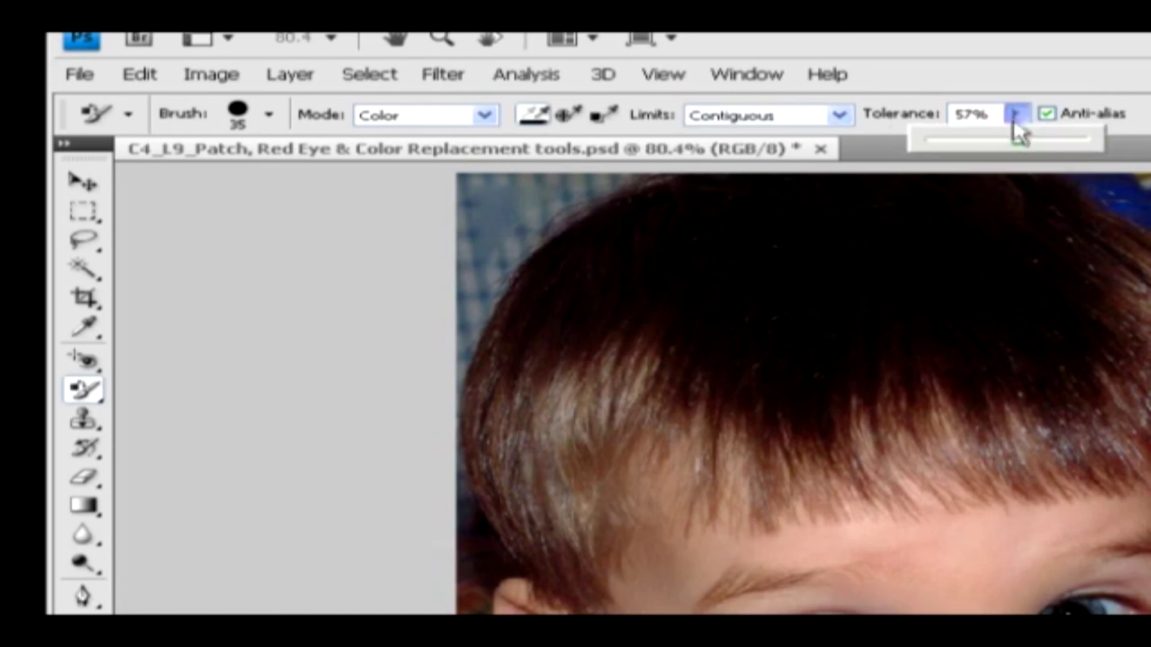
pyautogui.moveTo(1014, 144)
pyautogui.mouseDown()
pyautogui.moveTo(1041, 141)
pyautogui.moveTo(1026, 141)
pyautogui.mouseUp()
pyautogui.moveTo(1026, 141); pyautogui.dragTo(1048, 142)
pyautogui.click(1113, 125)
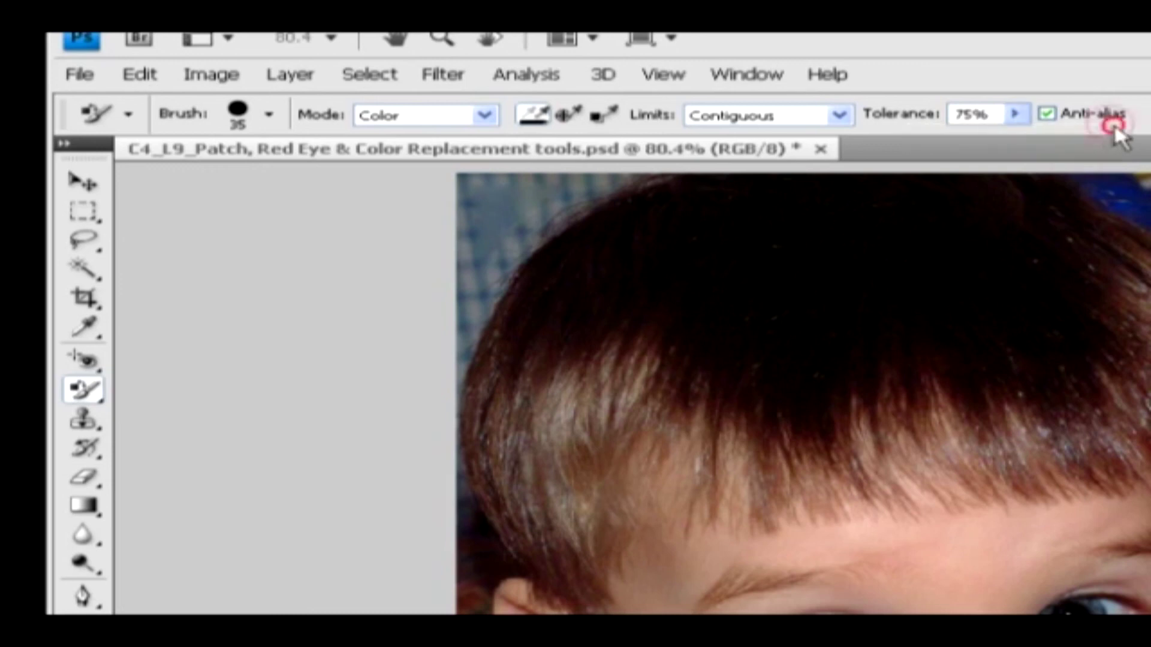